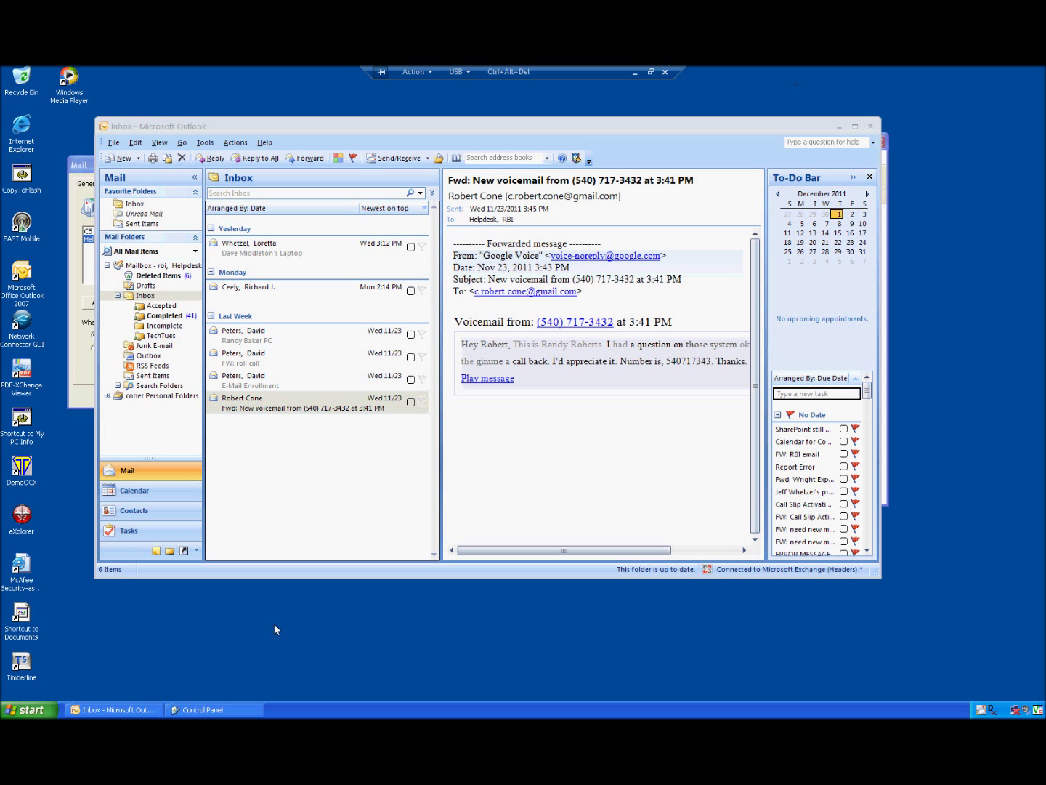
Bring the Mail profiles dialog in front of the Outlook window.
left_click(81, 165)
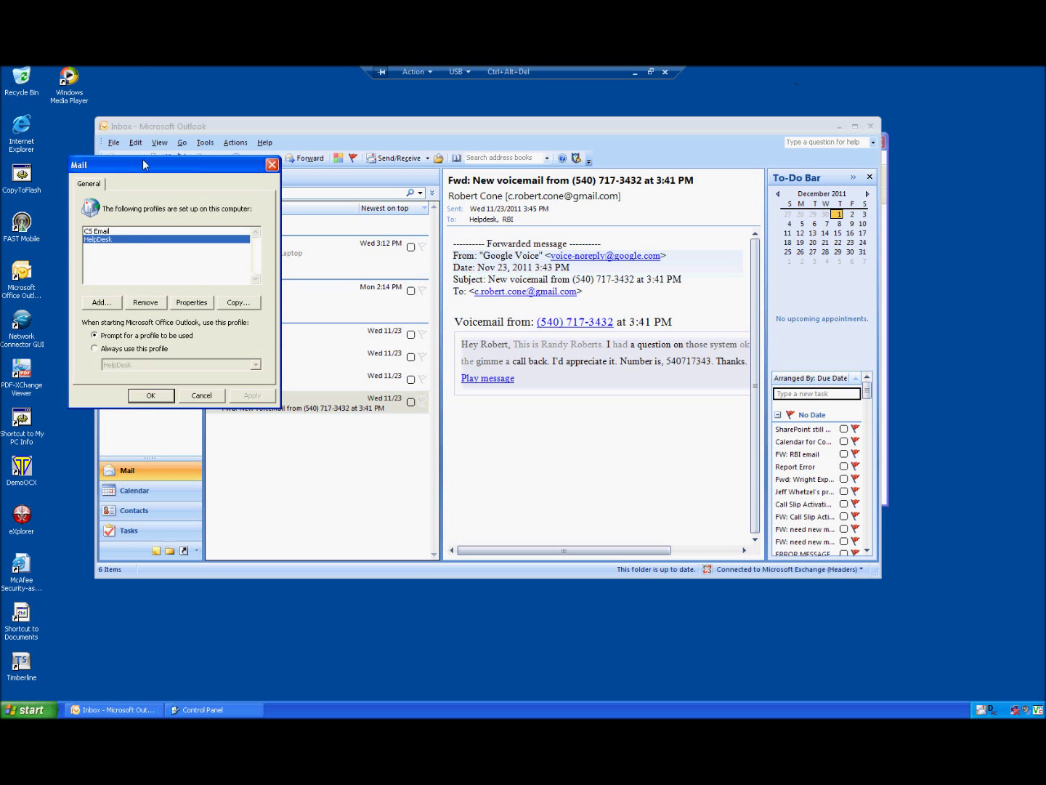
Center the Mail dialog, compare the CS Email and HelpDesk profiles, then close it.
left_click_drag(143, 165, 319, 300)
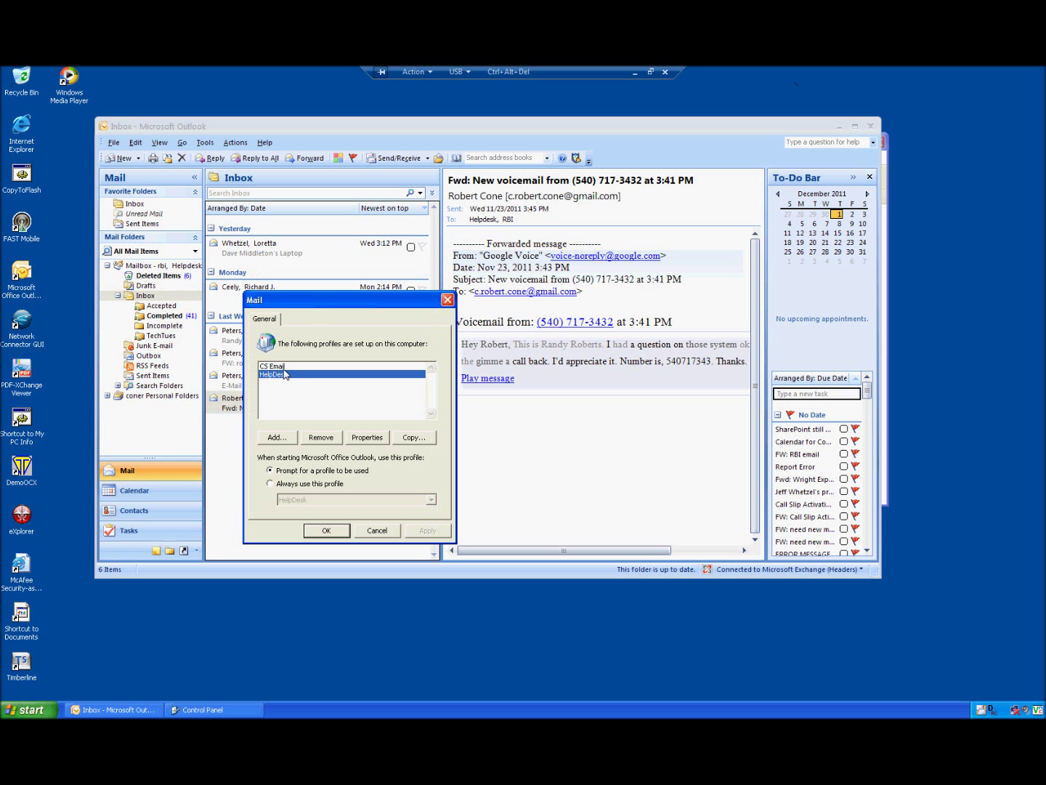
left_click(284, 366)
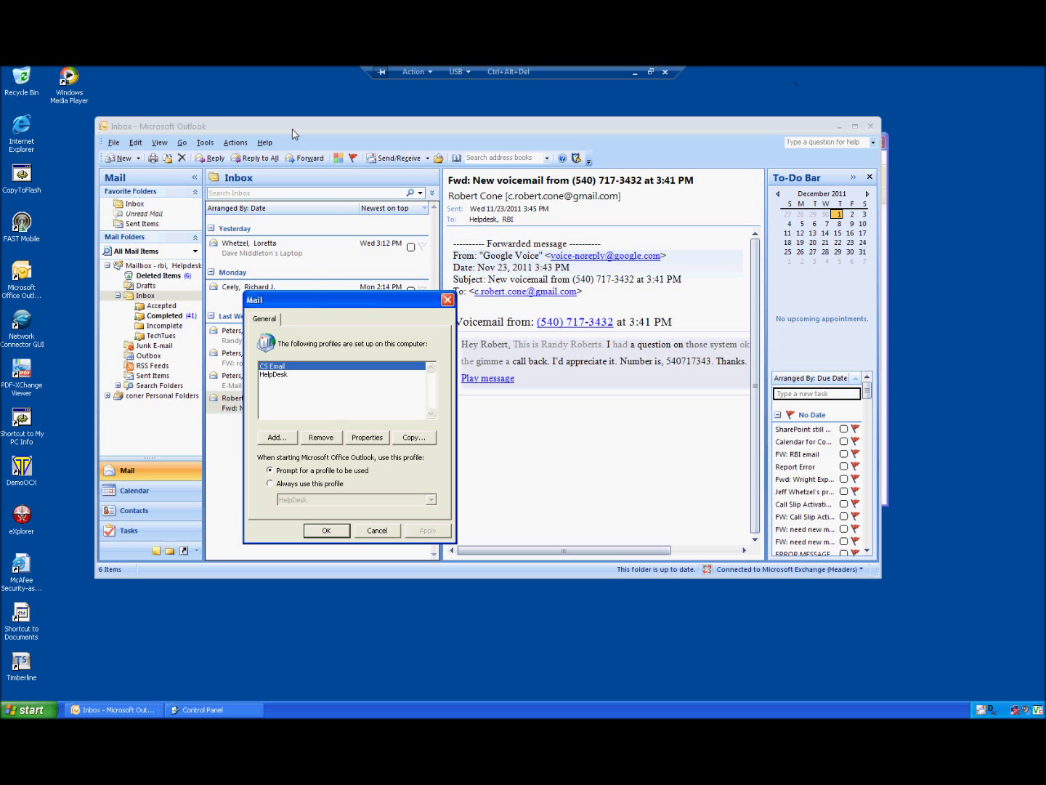
left_click(284, 375)
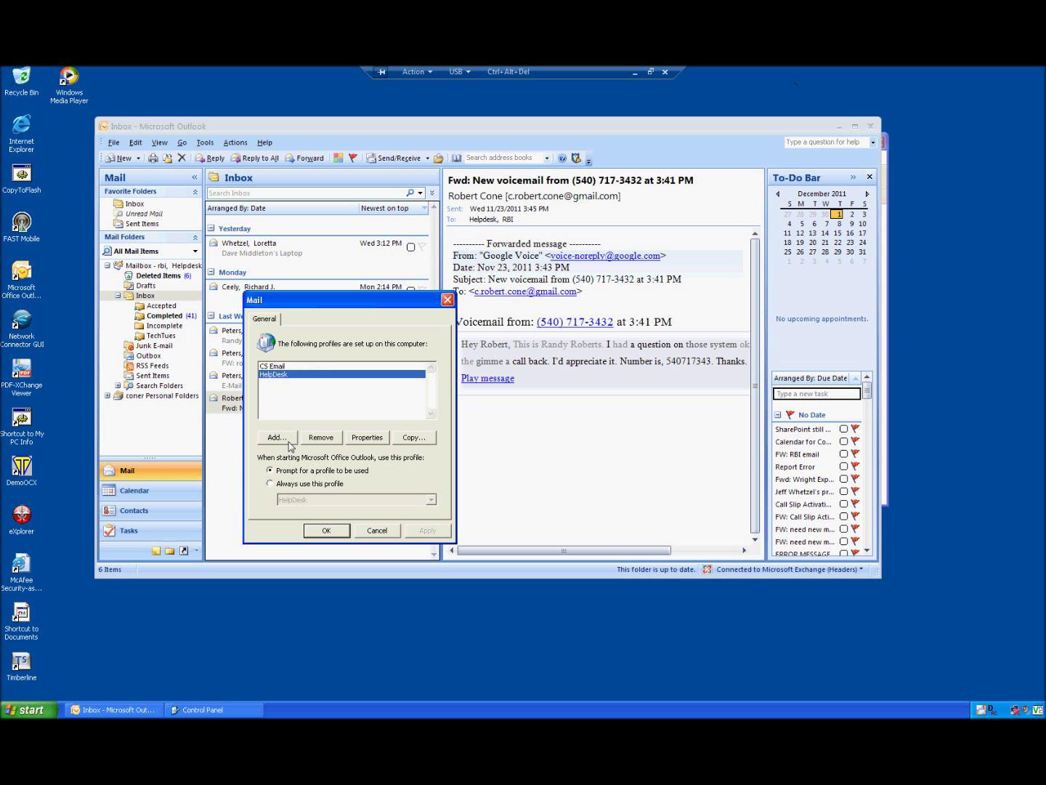
left_click(282, 367)
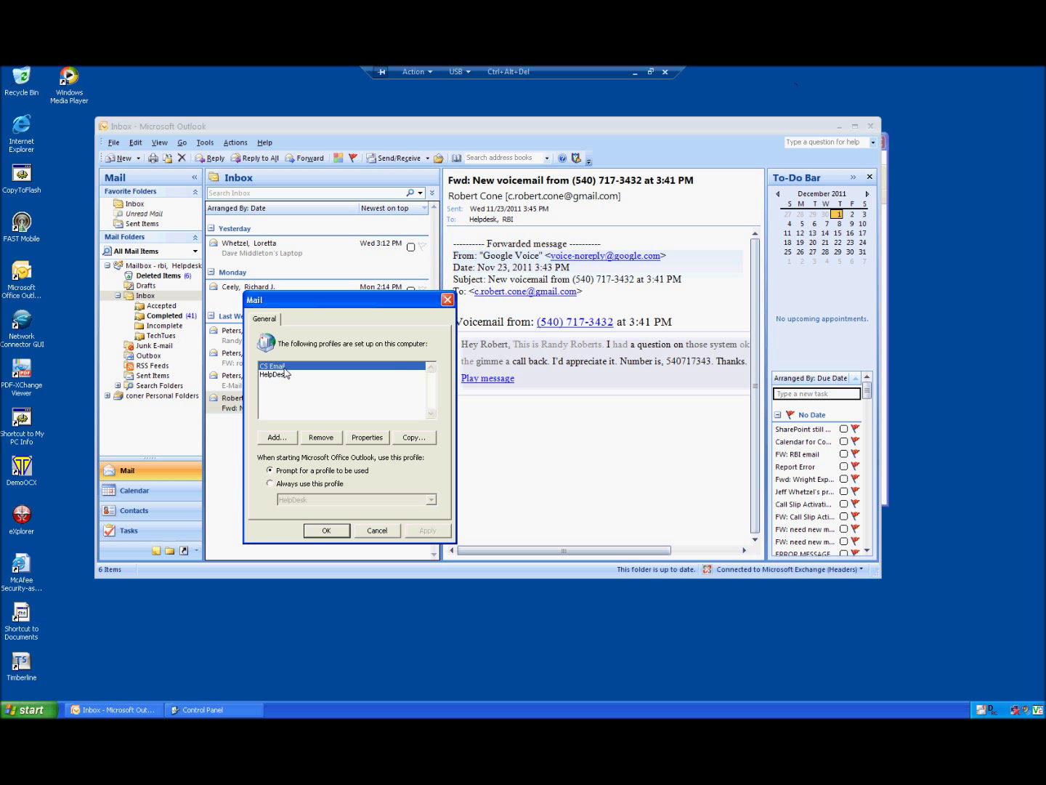
left_click(284, 375)
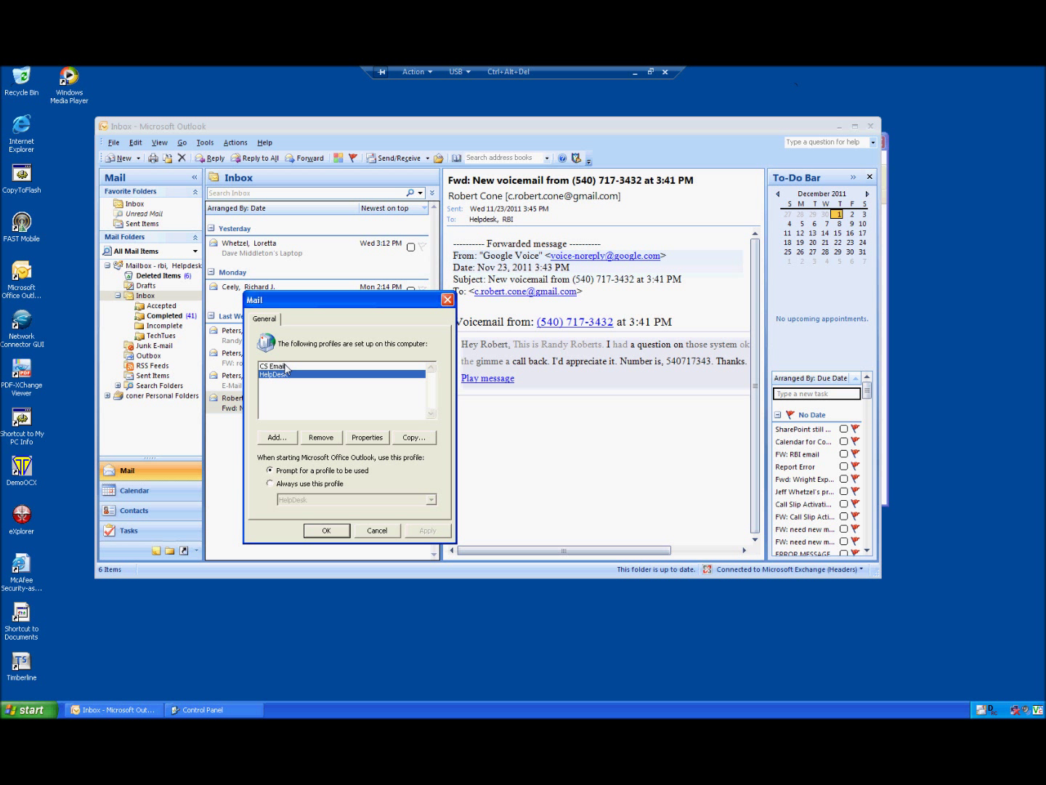
left_click(290, 366)
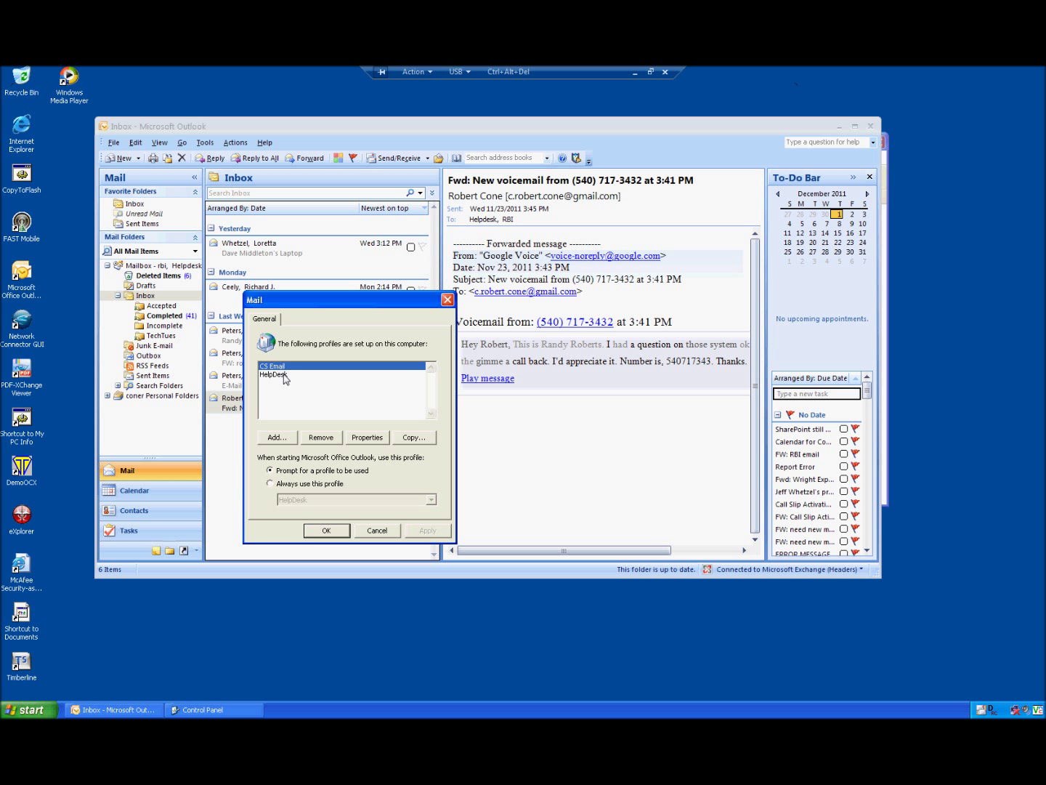
left_click(283, 375)
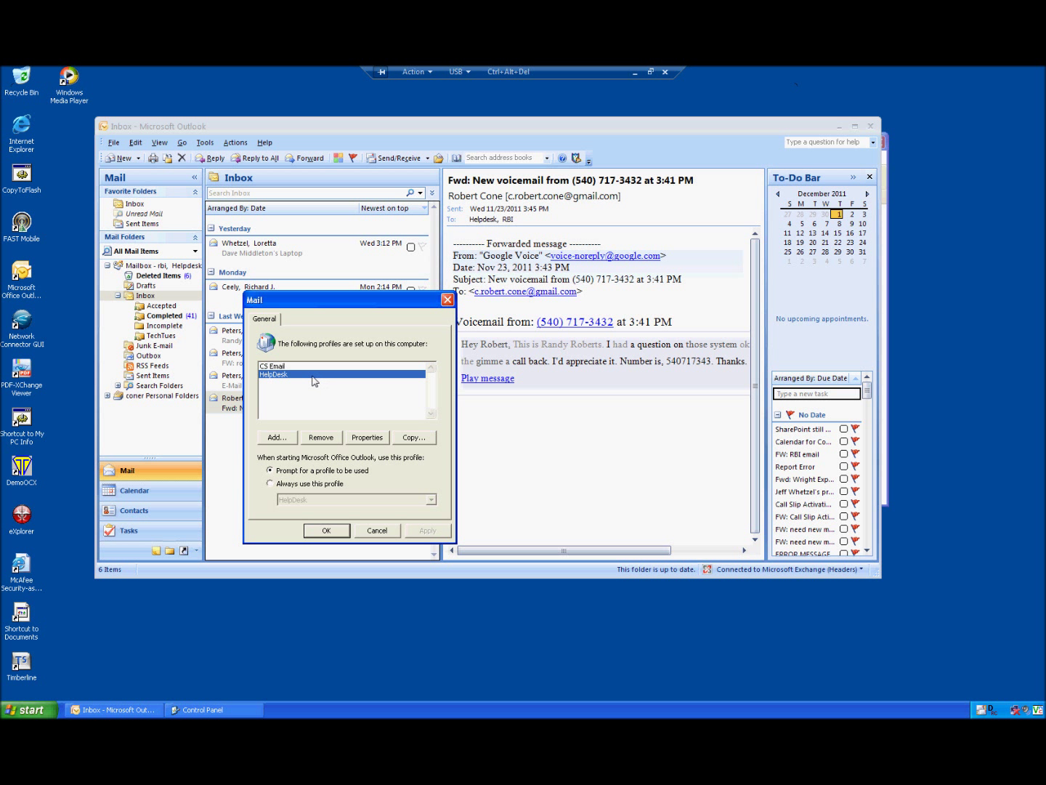
left_click(326, 530)
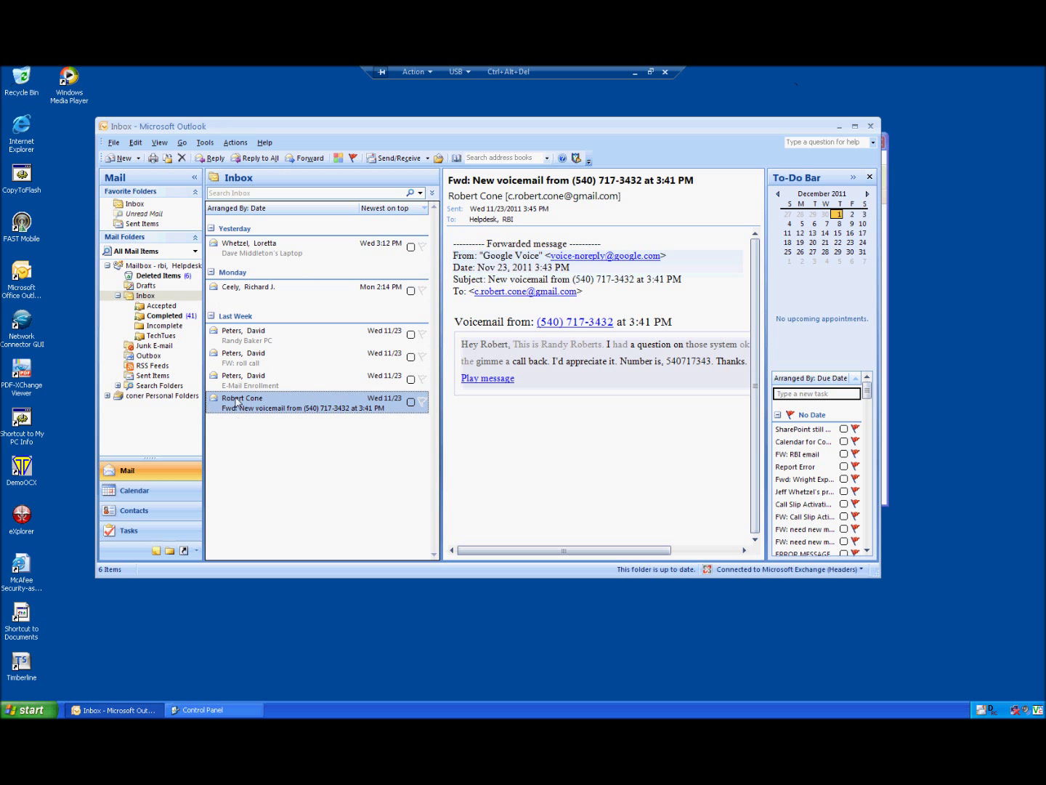
Permanently empty the Deleted Items folder.
left_click(163, 277)
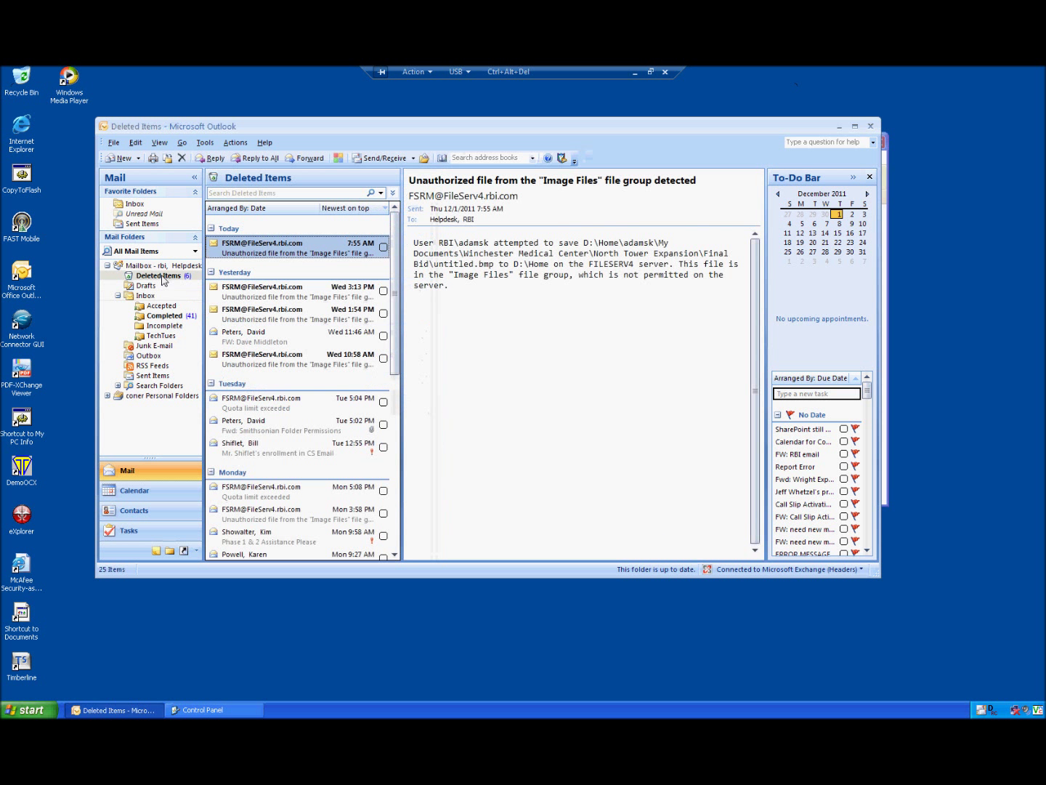
right_click(163, 277)
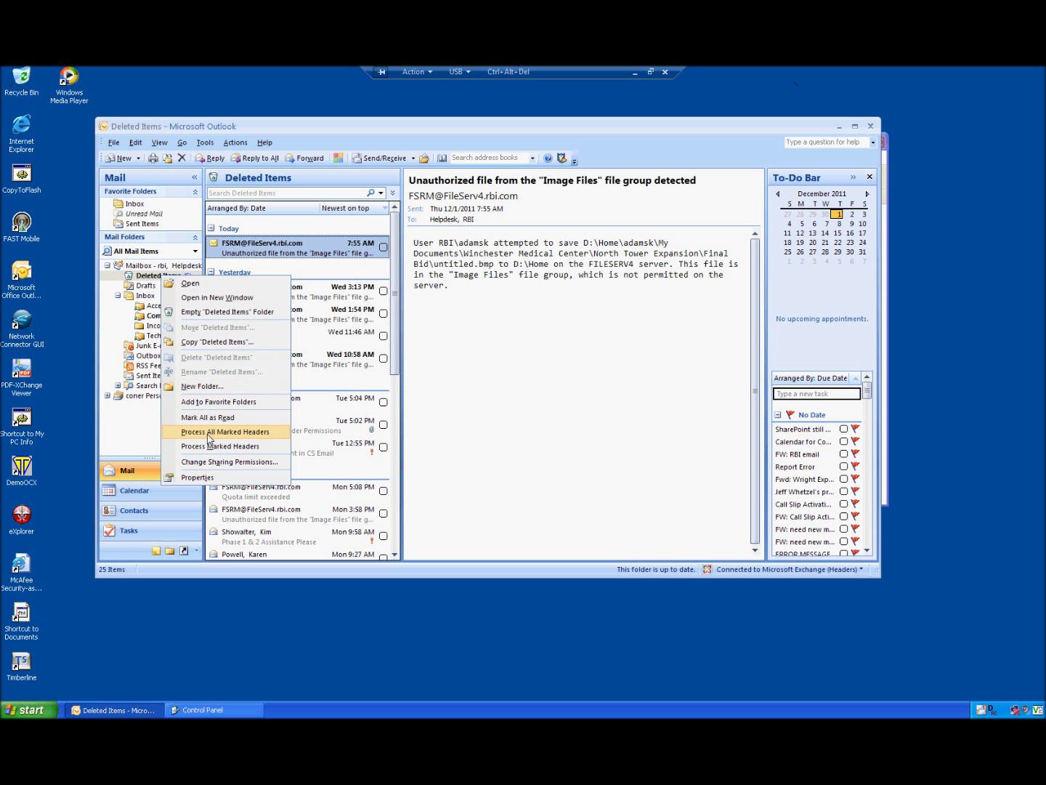
left_click(209, 312)
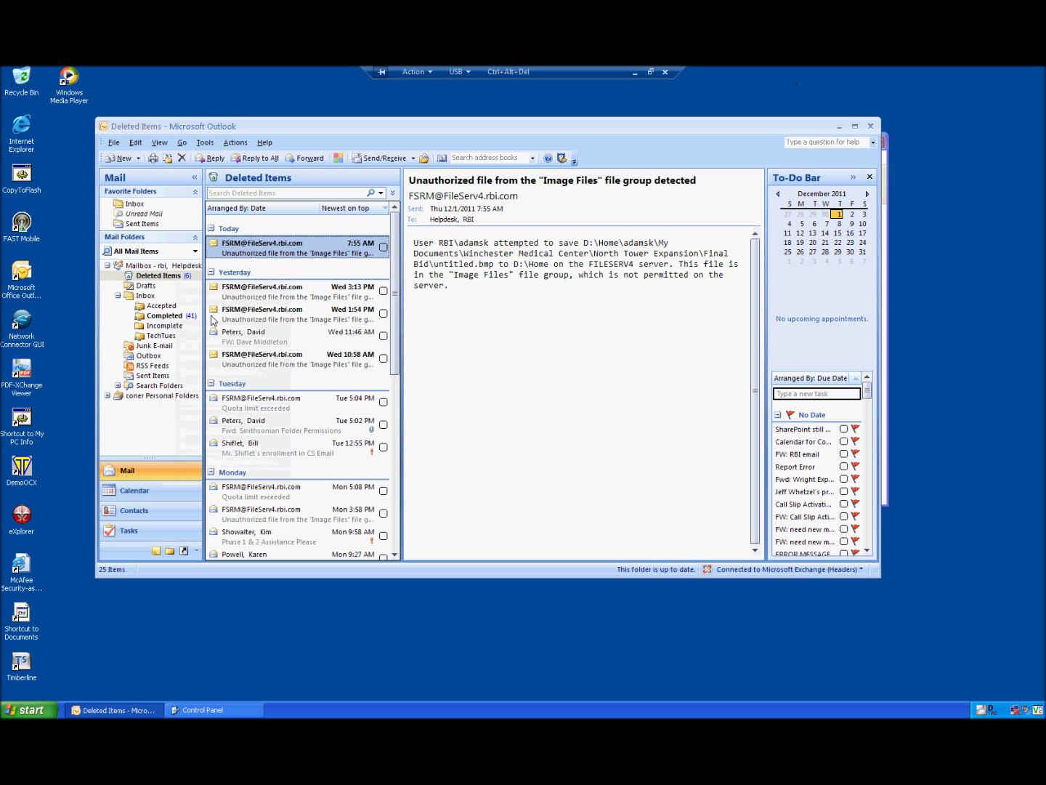
left_click(499, 427)
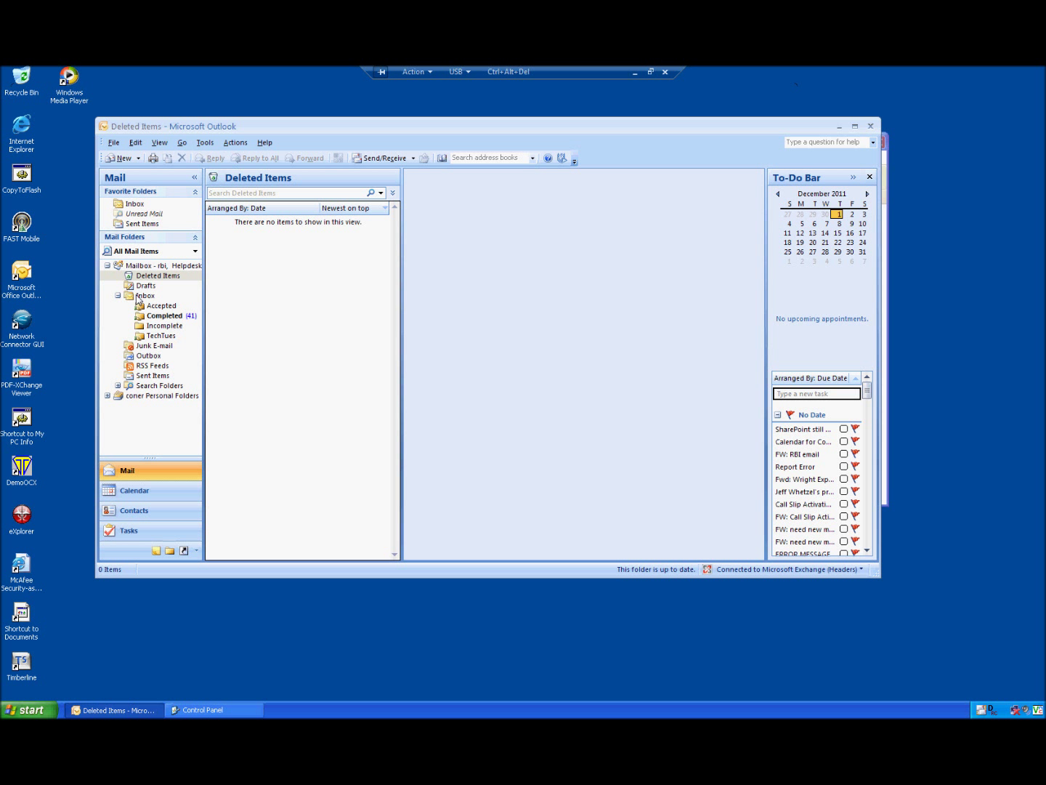
Move all six Inbox messages into the Incomplete folder.
left_click(138, 298)
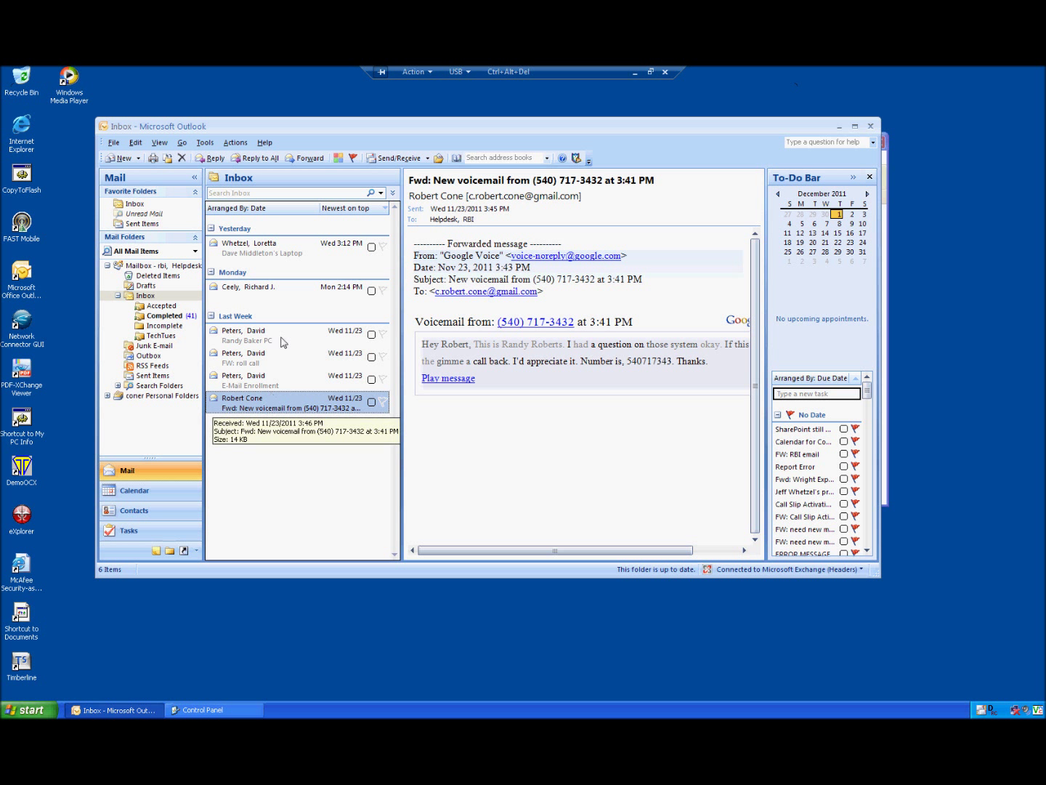
left_click(285, 251, "shift")
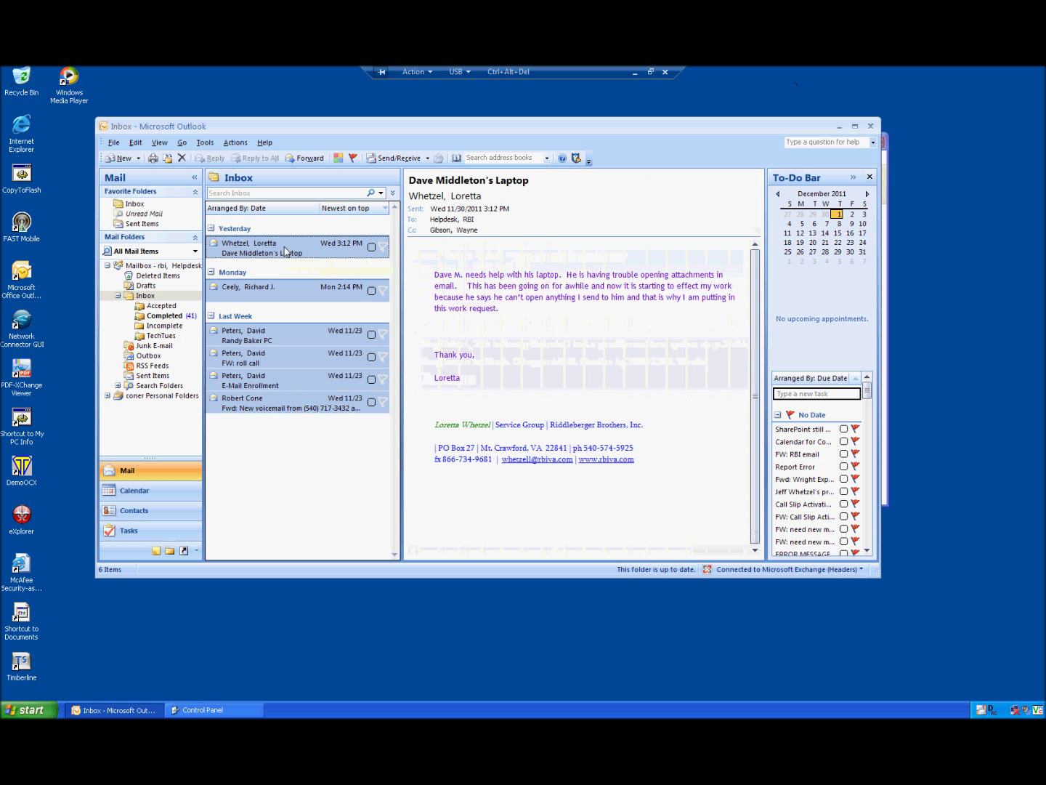
left_click_drag(273, 258, 179, 329)
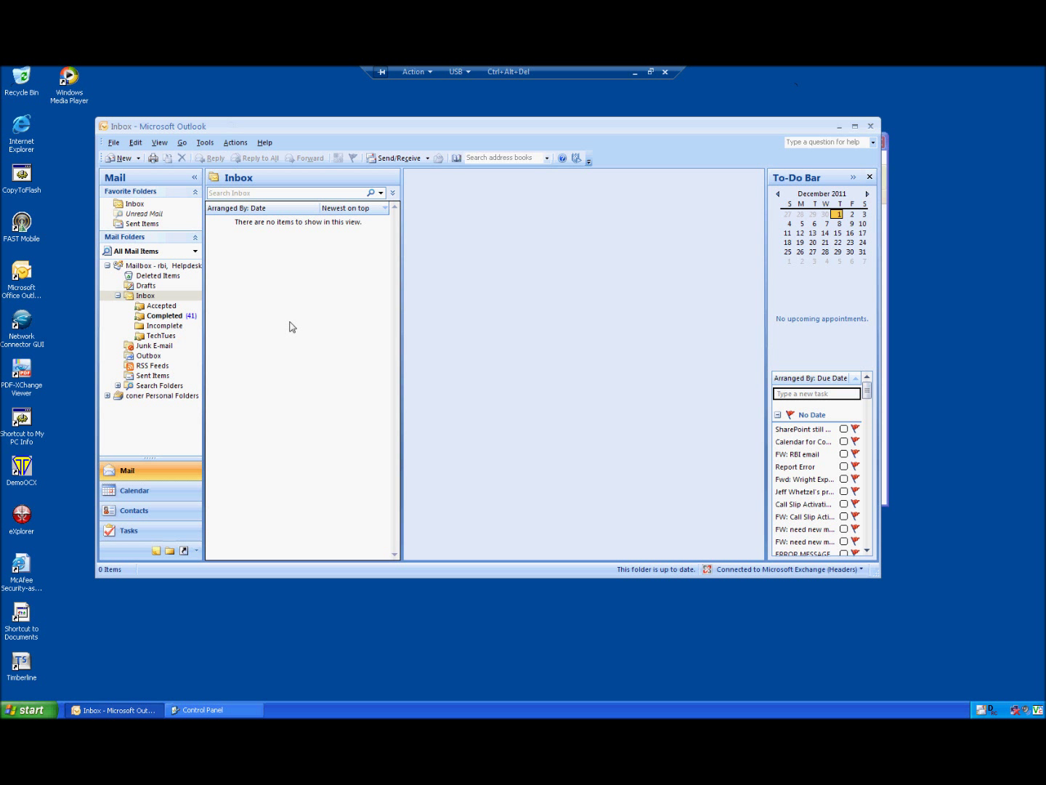
Open File > Archive and select the whole mailbox root for archiving.
left_click(113, 143)
left_click(131, 276)
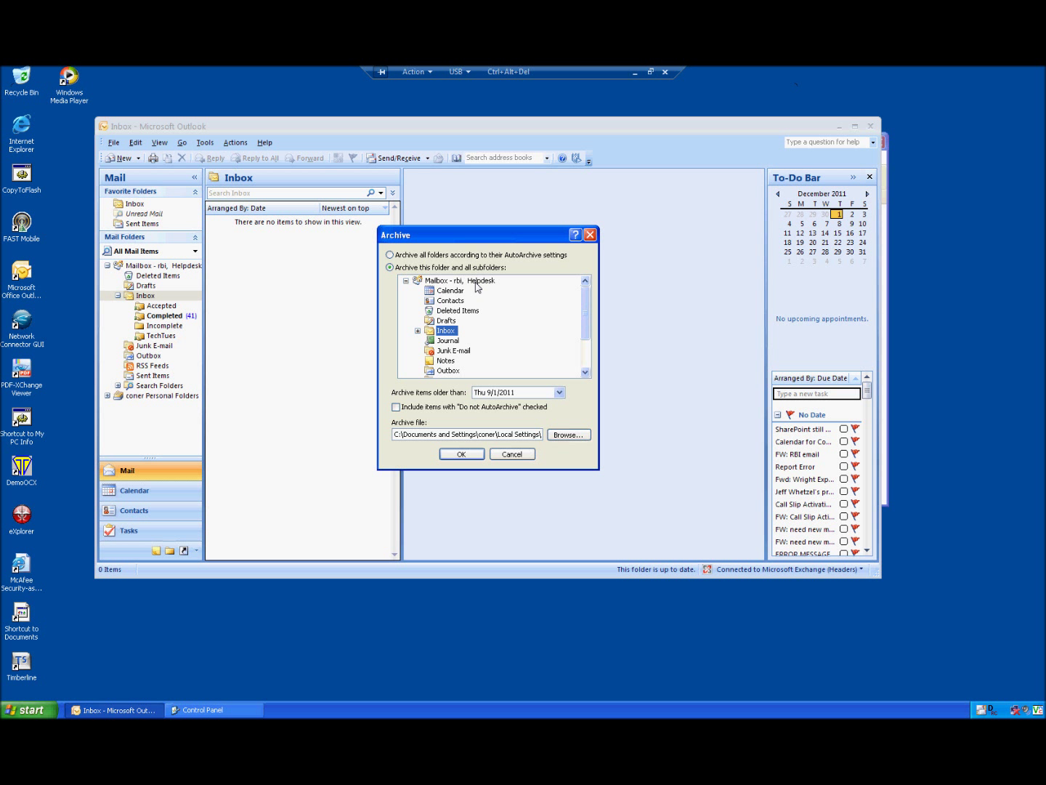
left_click(438, 281)
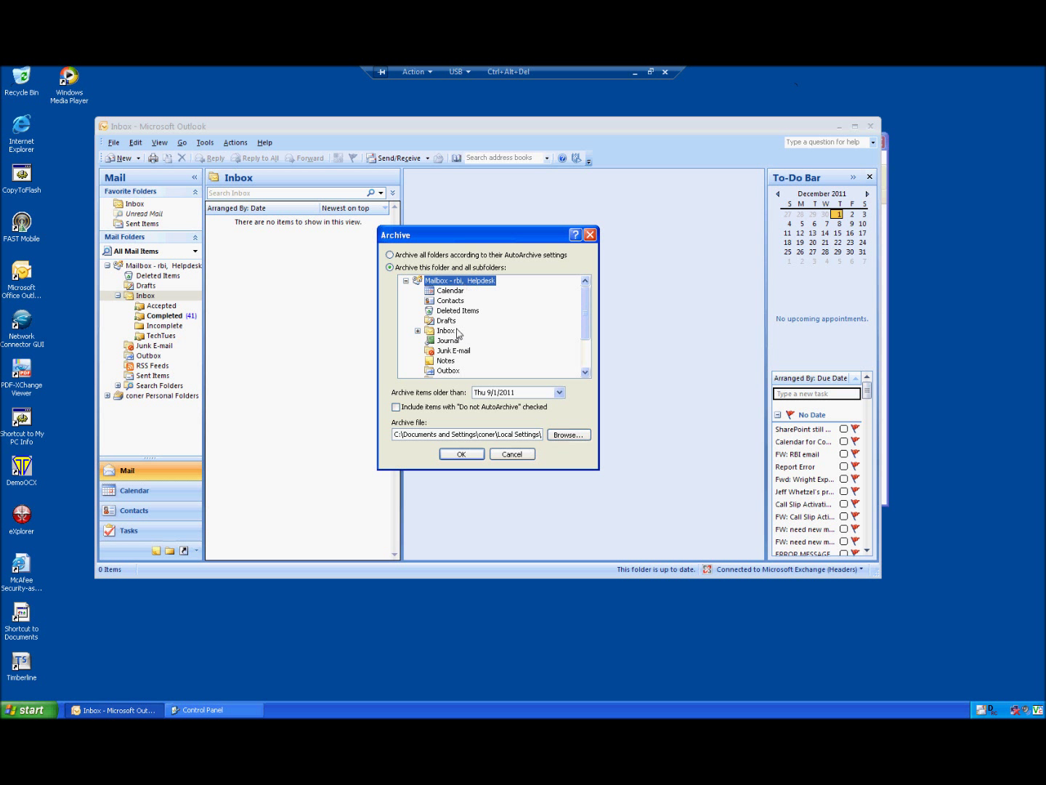
left_click(445, 333)
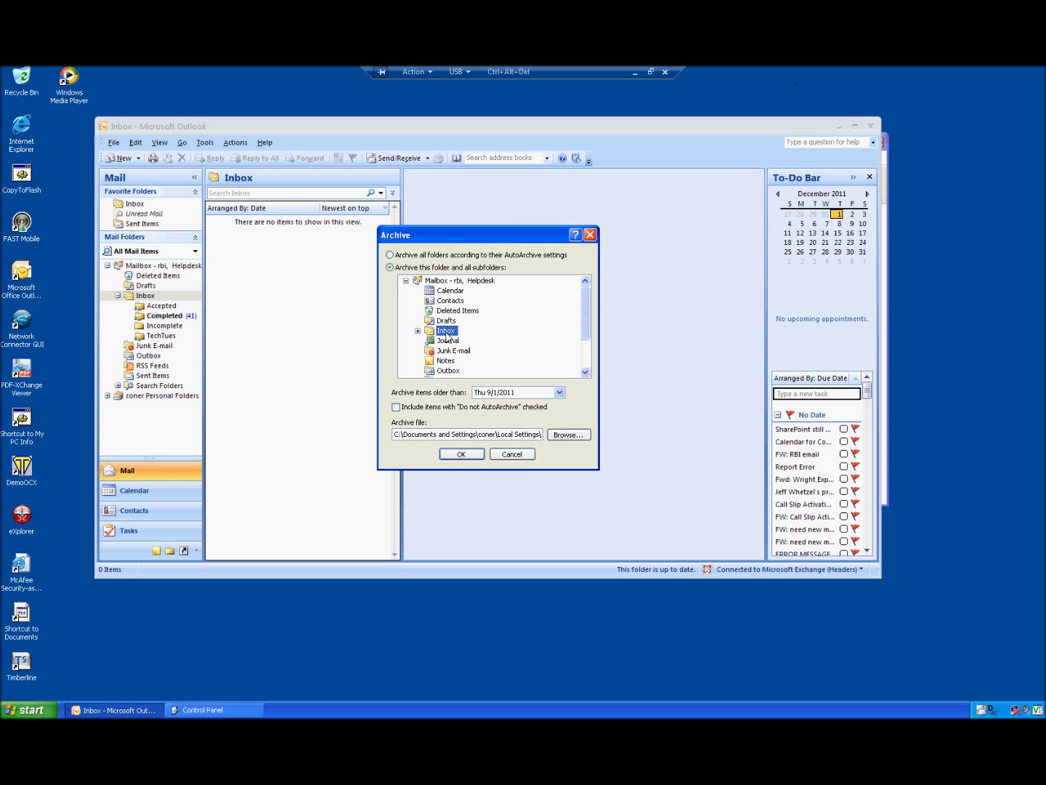
left_click(466, 282)
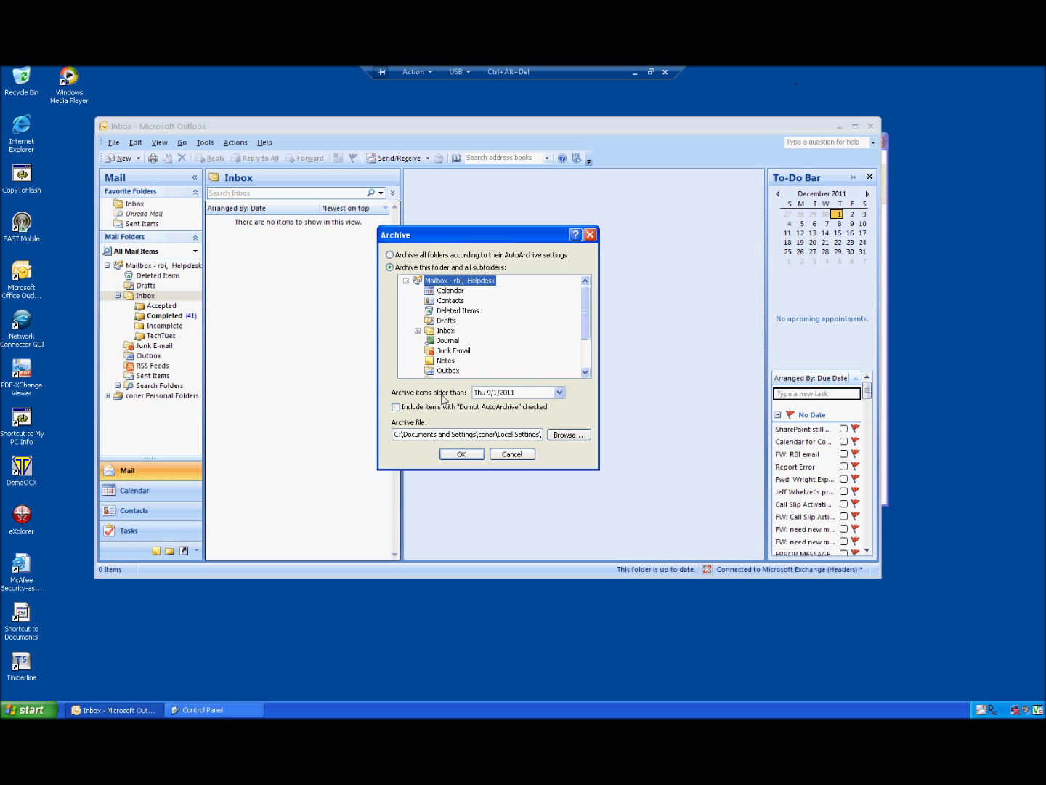
Archive items older than Thu 12/1/2011, including 'Do not AutoArchive' items, to archive.pst.
key("Tab")
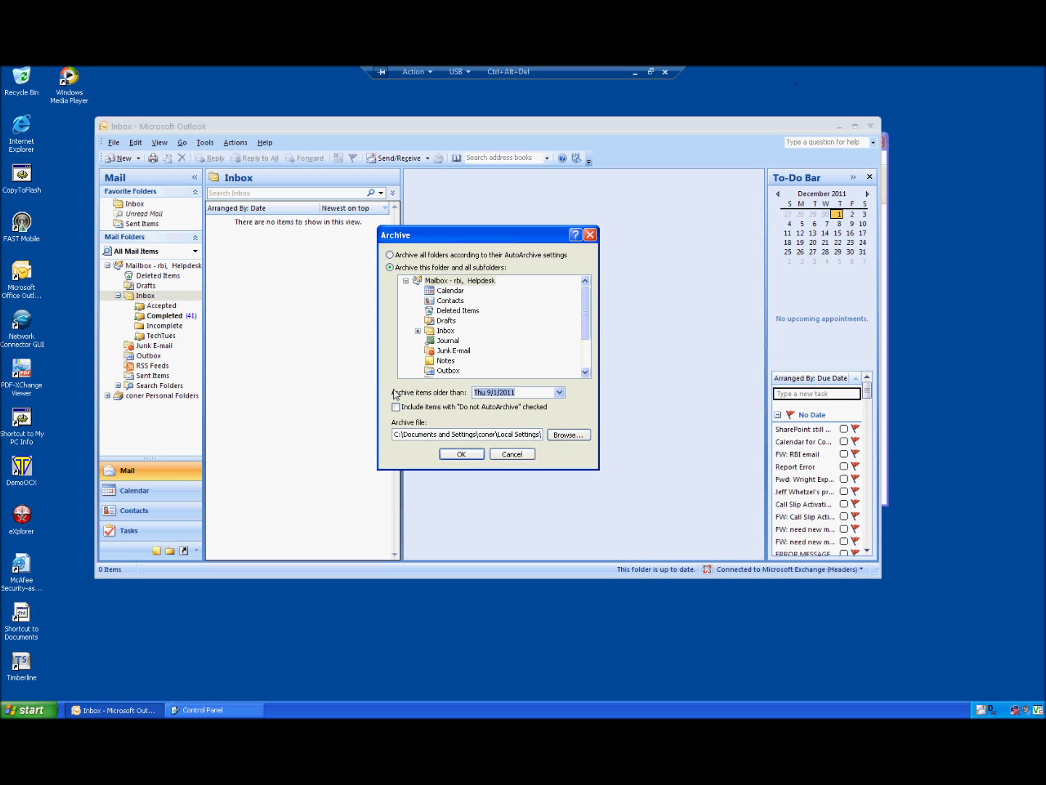
type("Thu 12/1/2011")
left_click(428, 409)
left_click(458, 434)
key("End")
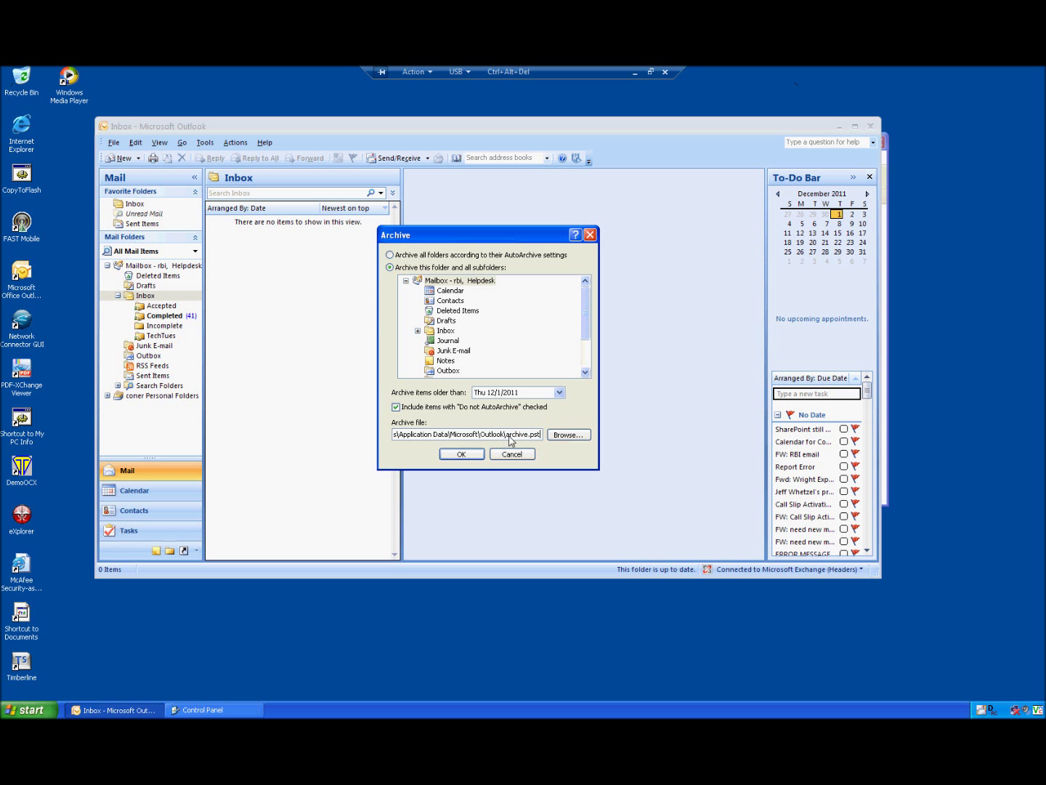
left_click(450, 456)
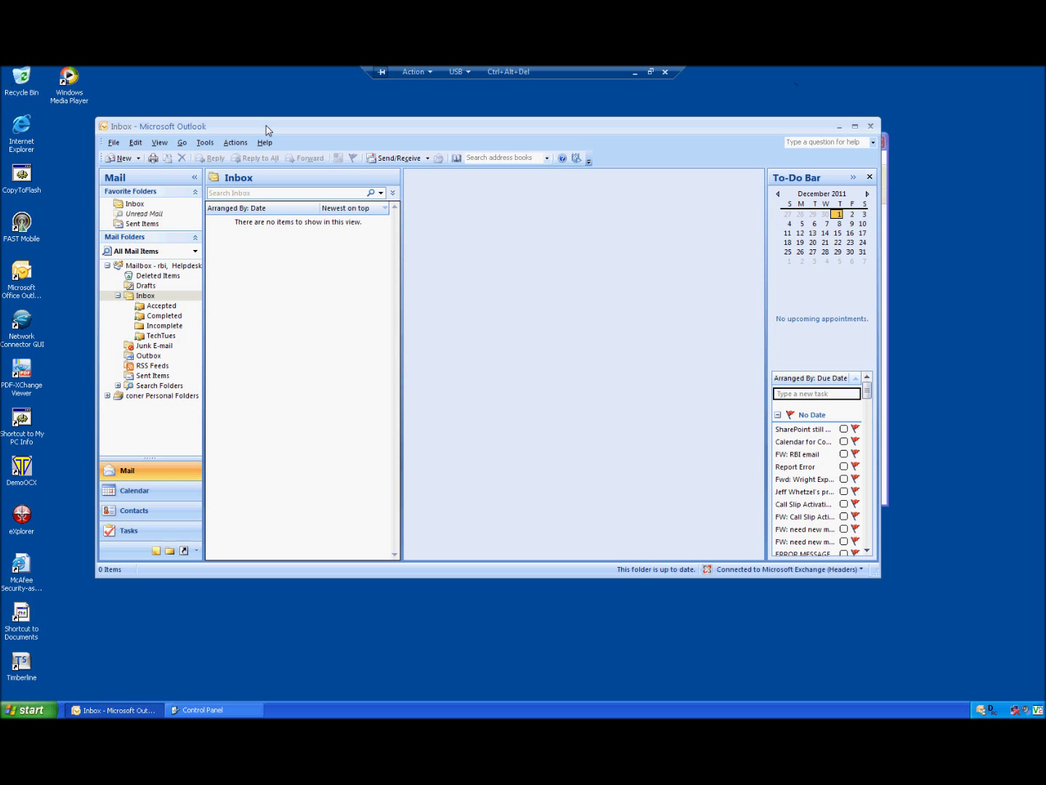
left_click(155, 493)
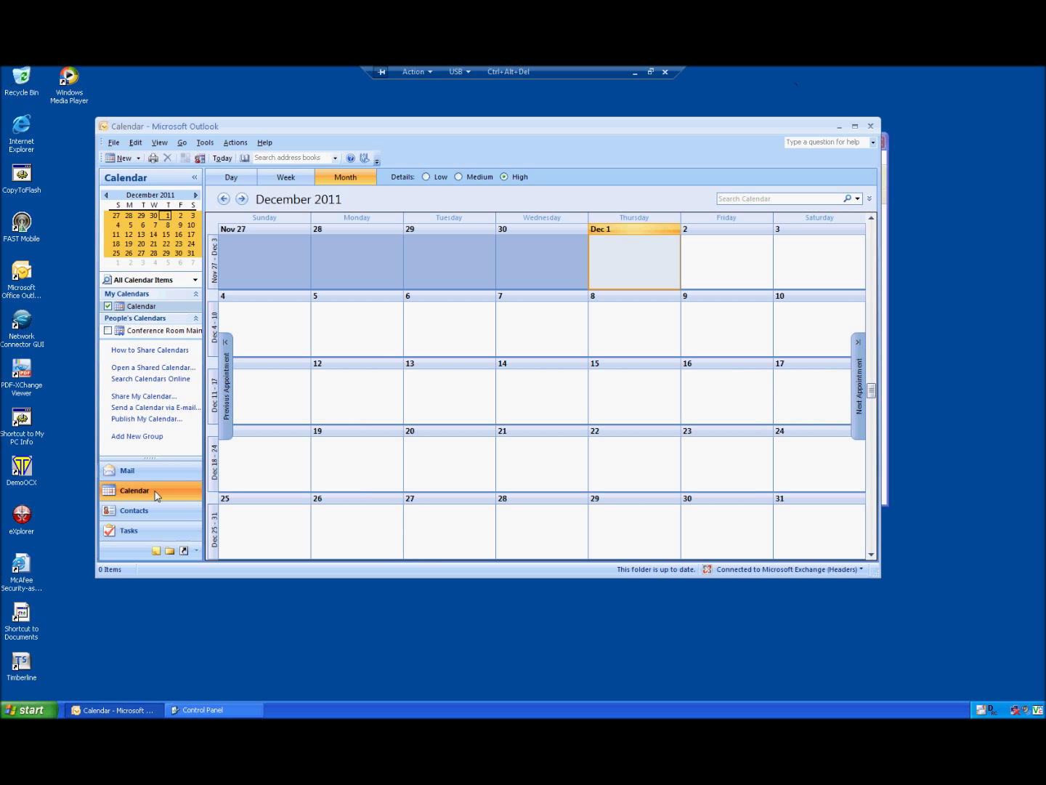
left_click(143, 510)
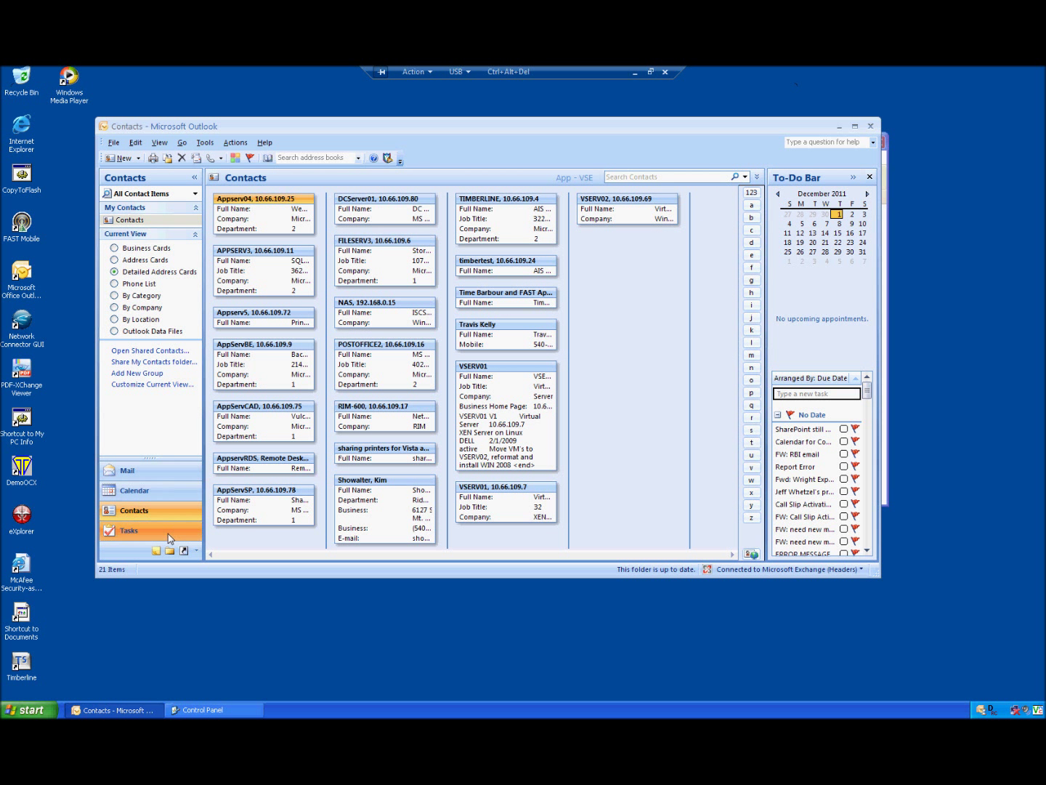
left_click(170, 537)
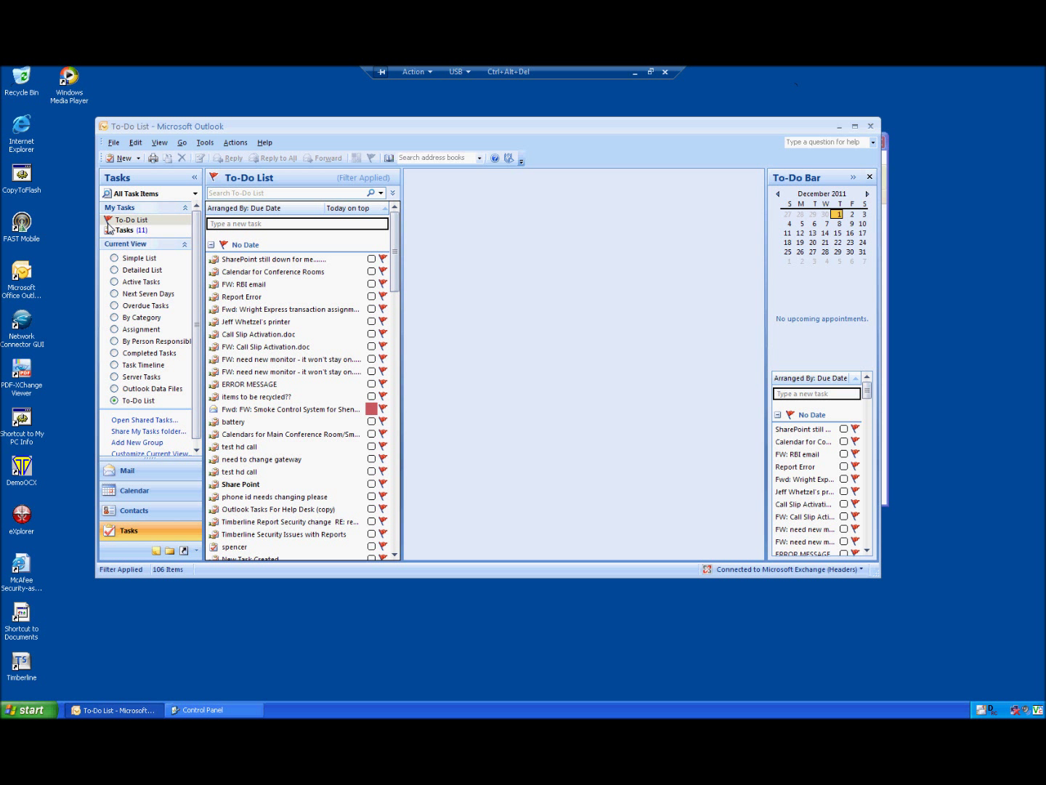
left_click(154, 476)
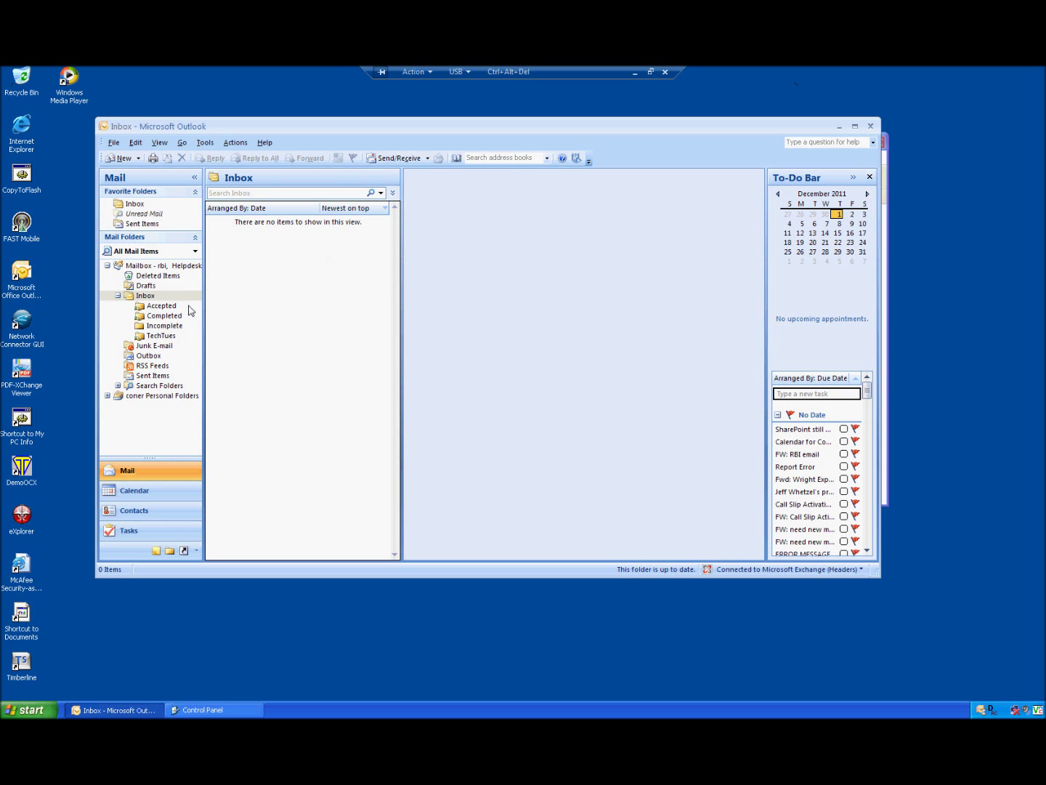
left_click(114, 144)
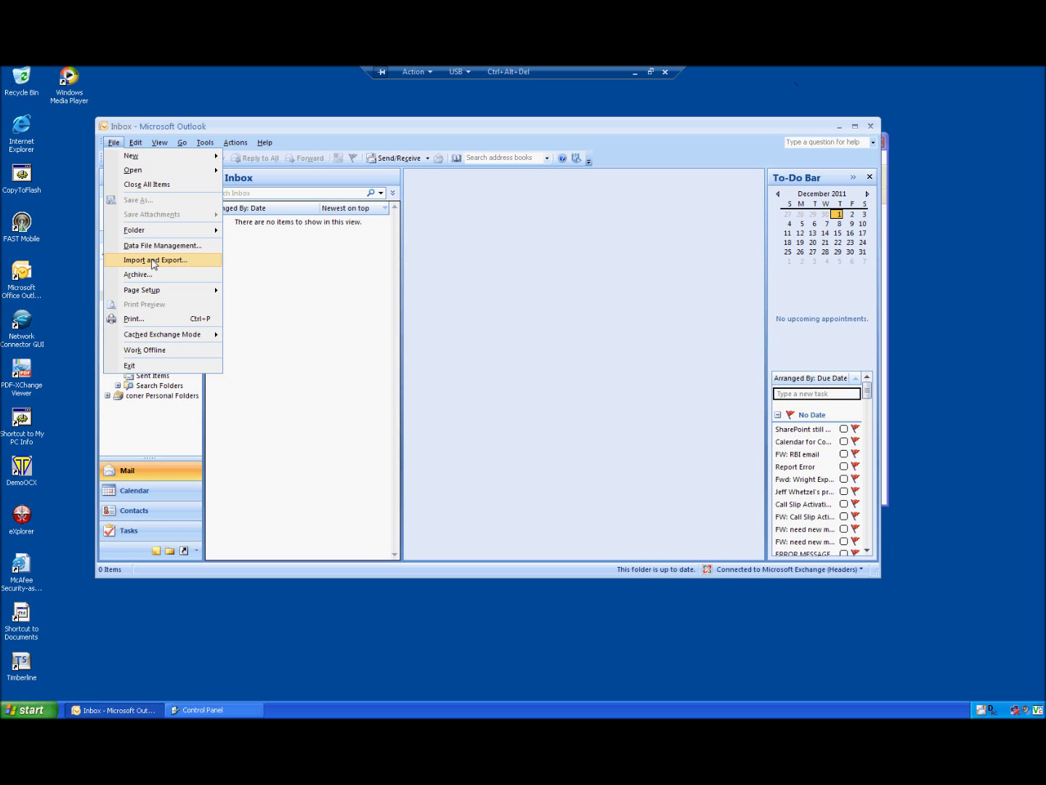
In the Import and Export Wizard, choose exporting to a Personal Folder File (.pst).
left_click(153, 260)
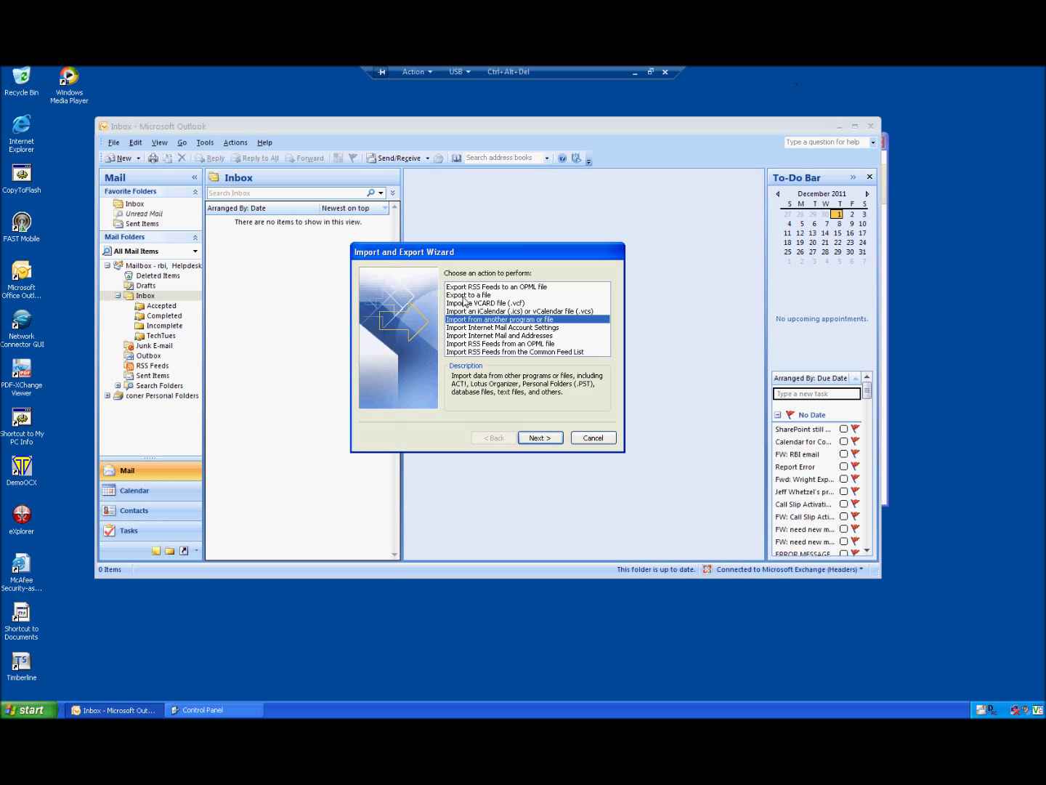
left_click(464, 297)
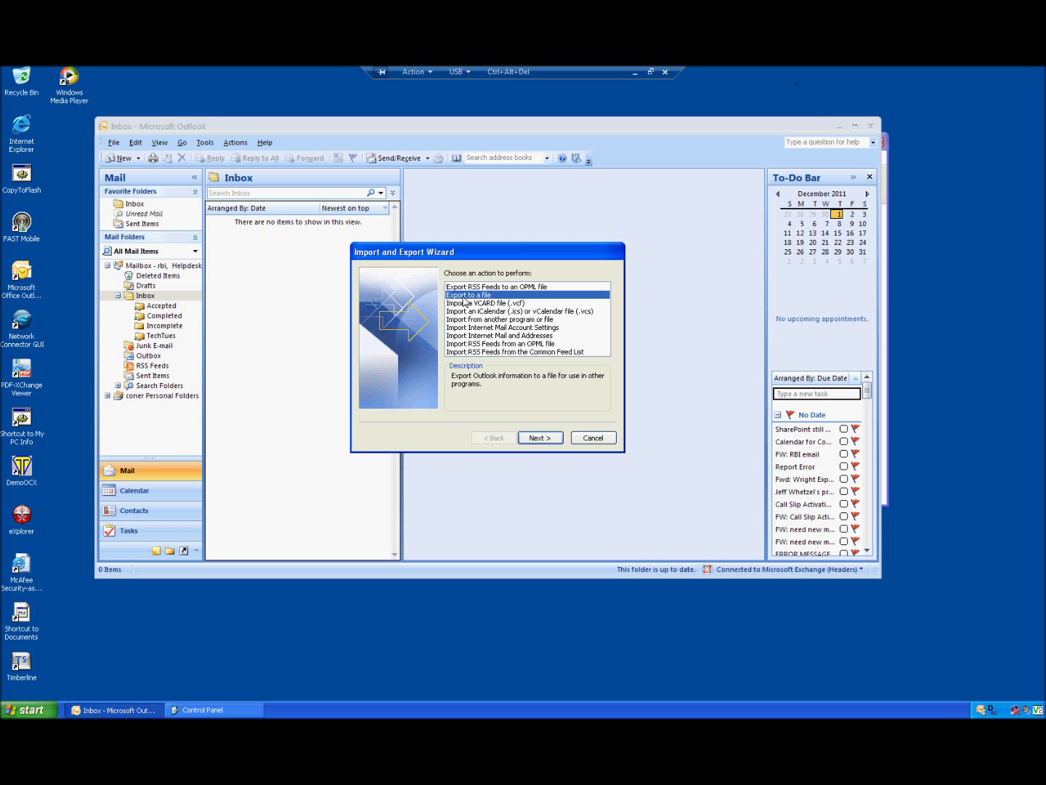
left_click(542, 437)
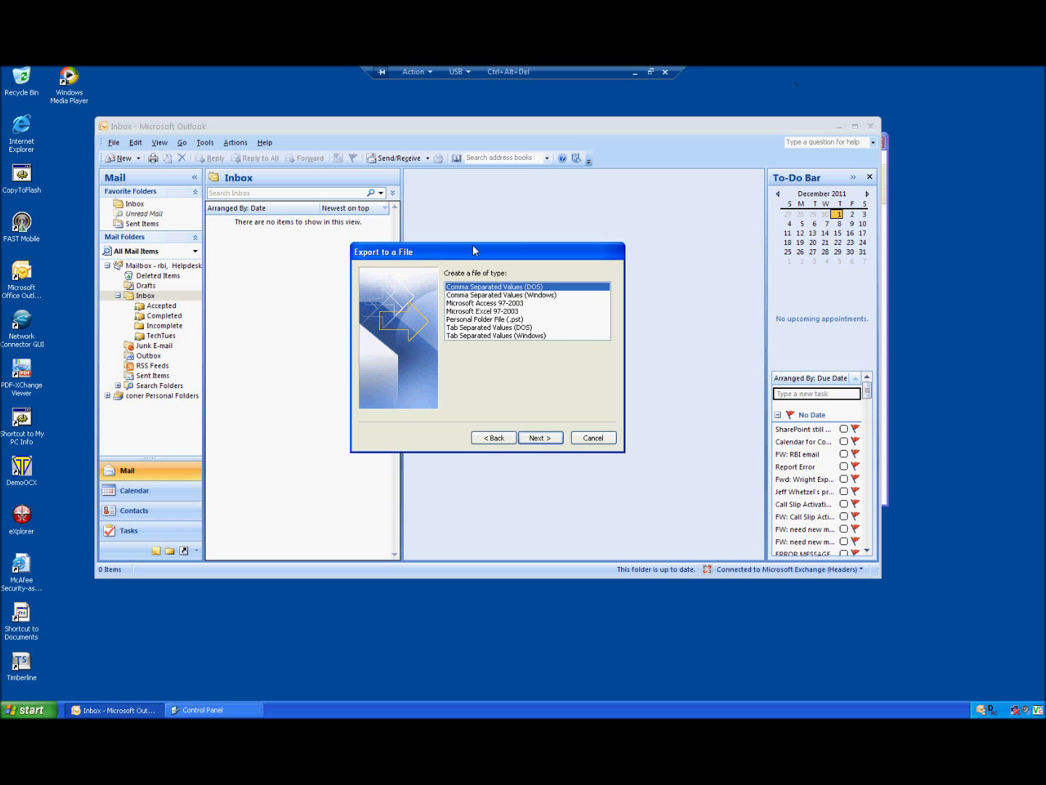
left_click(456, 320)
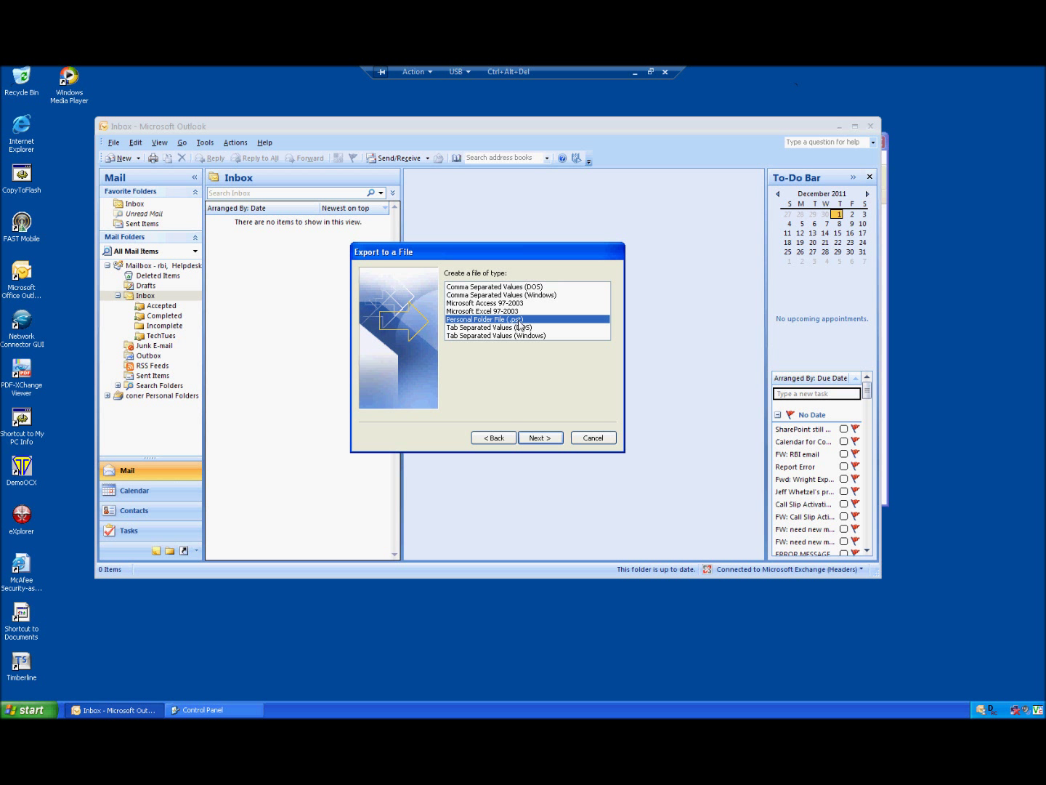
left_click(534, 438)
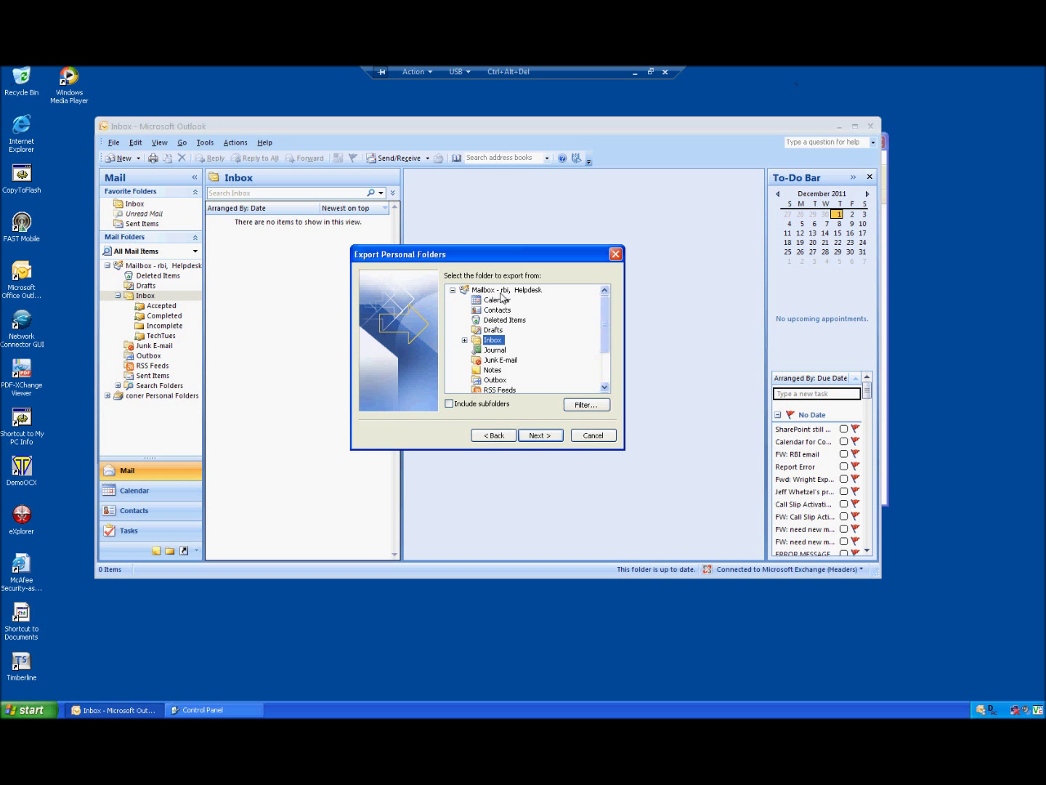
Export the whole mailbox with subfolders to allrhelpdeskbackup.pst.
left_click(500, 291)
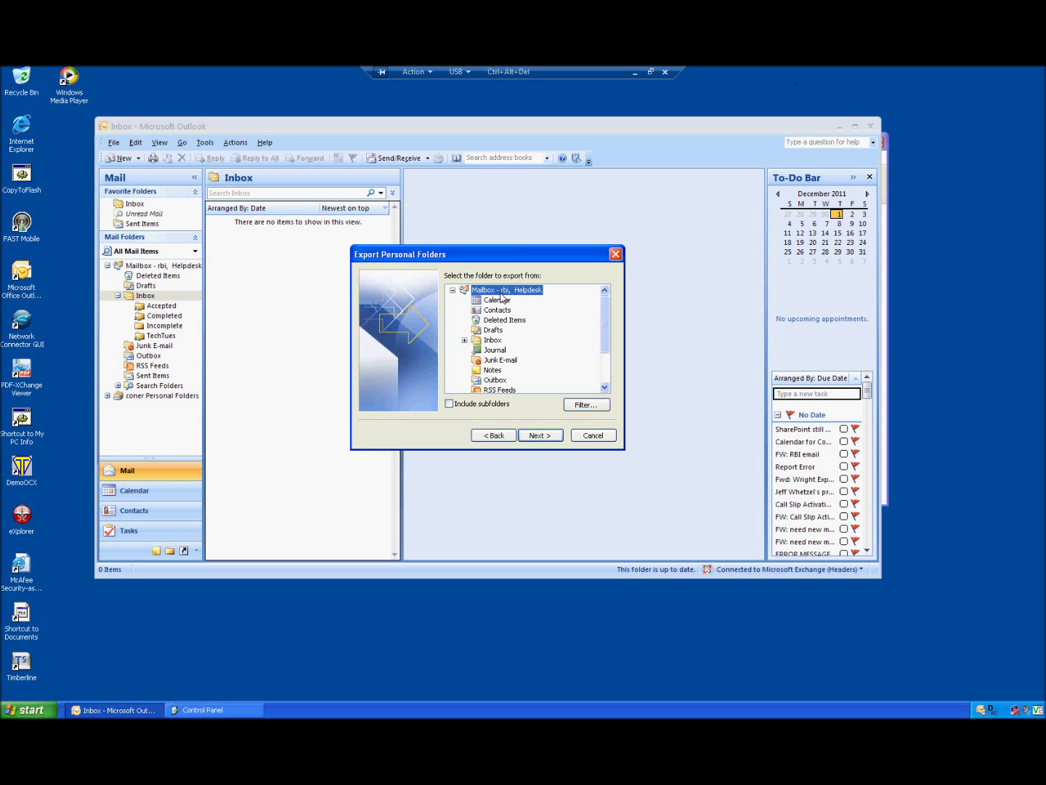
left_click(473, 405)
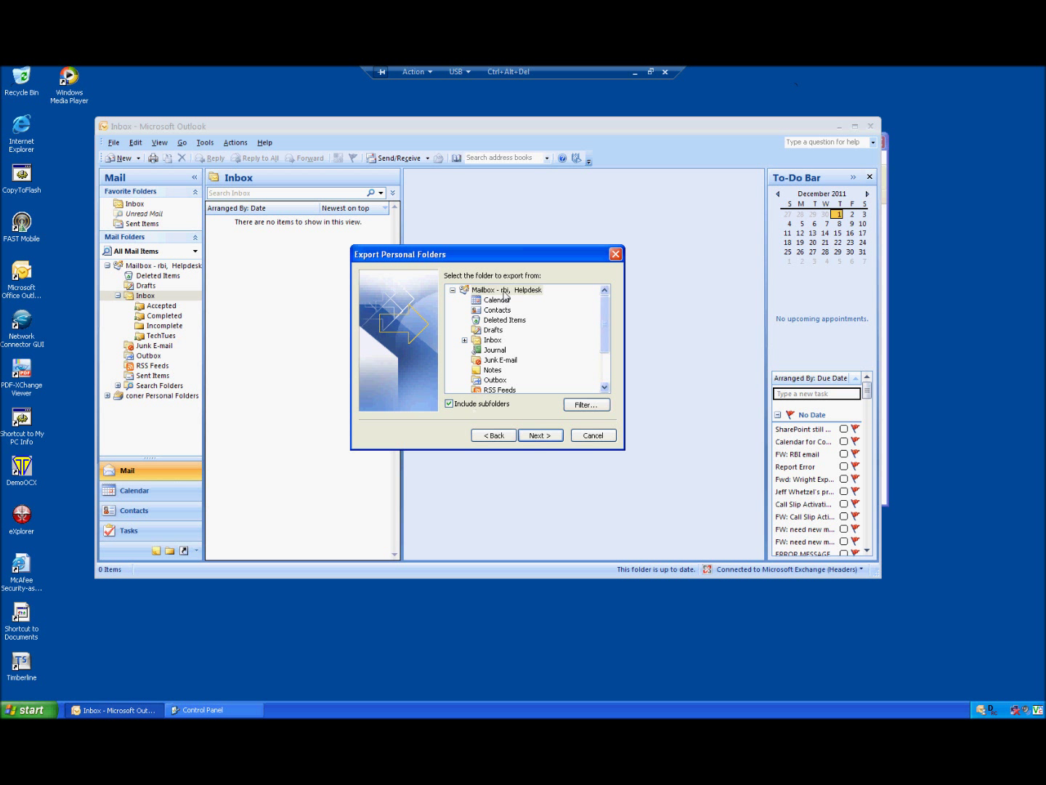
left_click(540, 436)
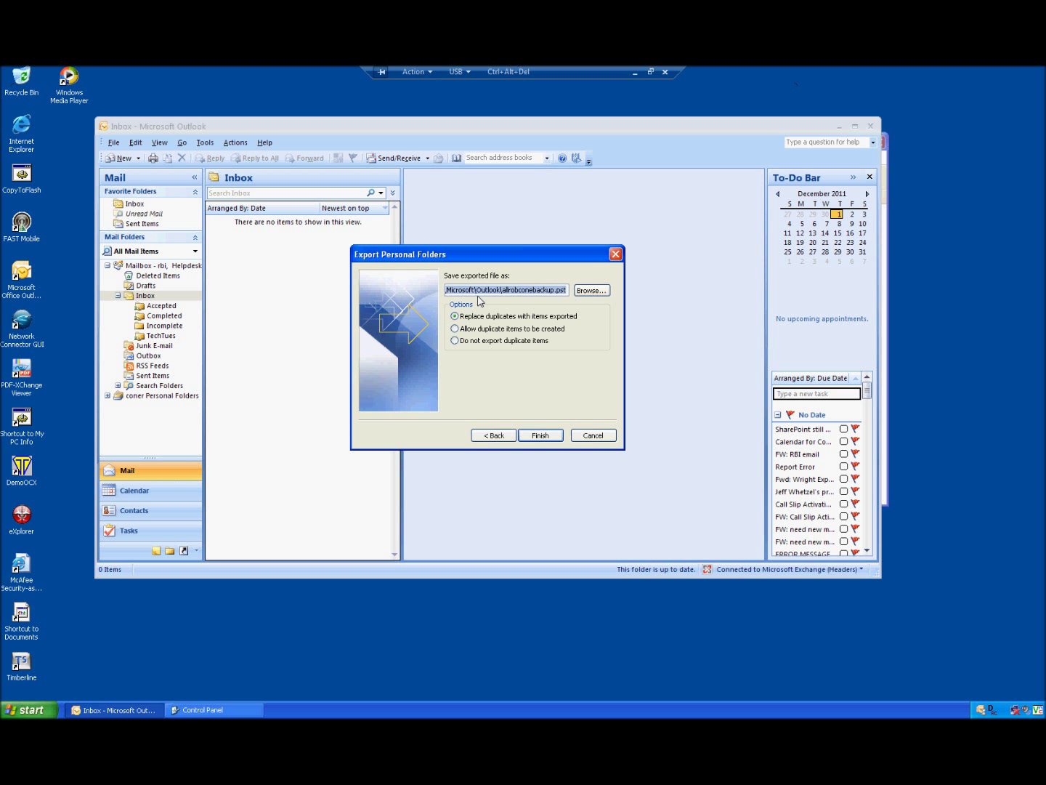
left_click(513, 290)
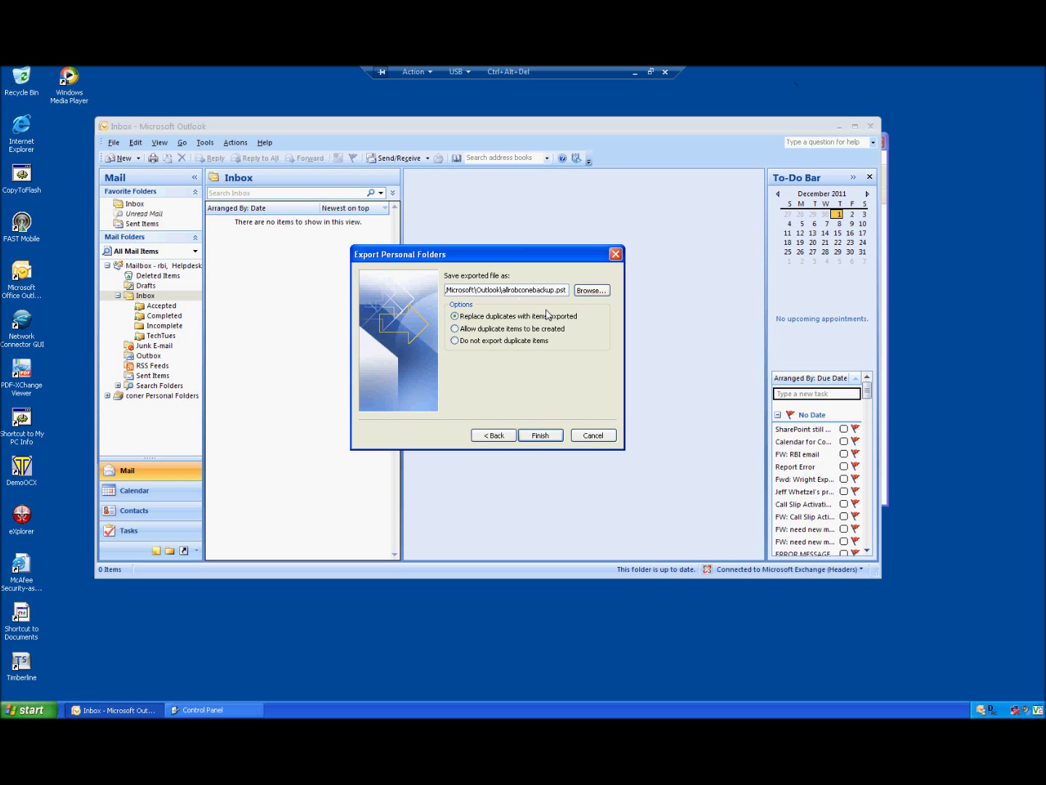
key("Delete")
key("Delete")
key("Delete")
key("Delete")
key("Delete")
key("Delete")
key("Delete")
type("helpdesk")
left_click(538, 436)
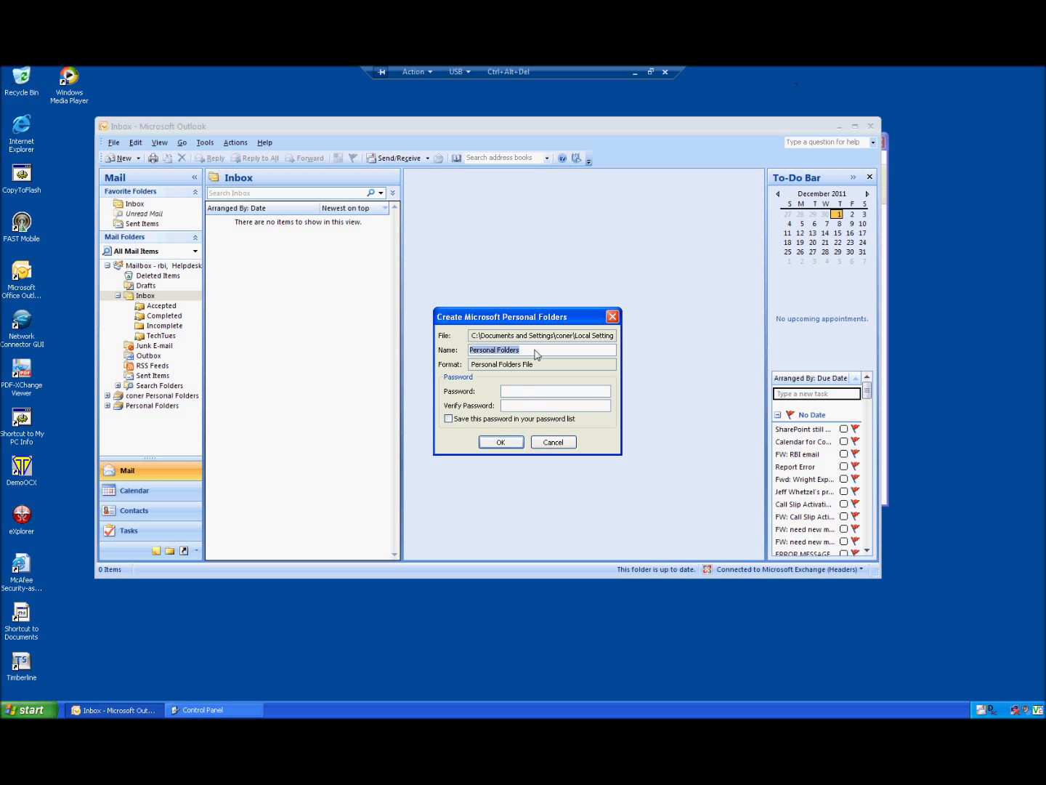
Name the new backup's personal folders 'Export' and confirm.
type("Export")
left_click(496, 441)
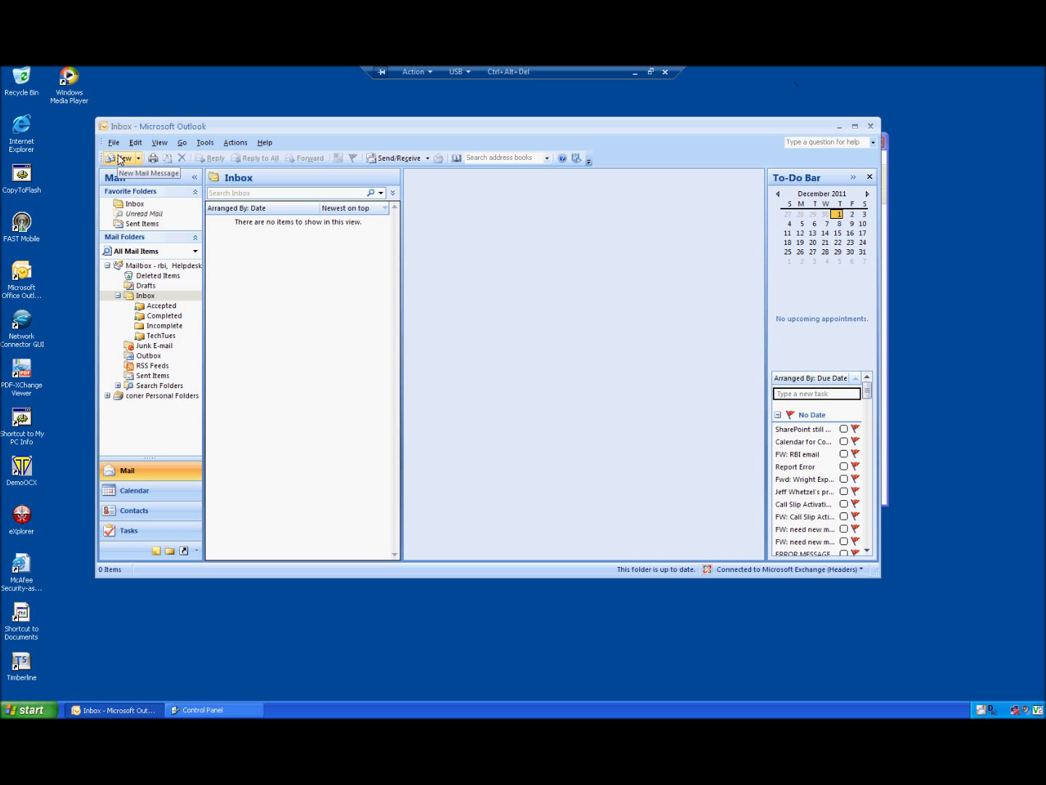
left_click(120, 160)
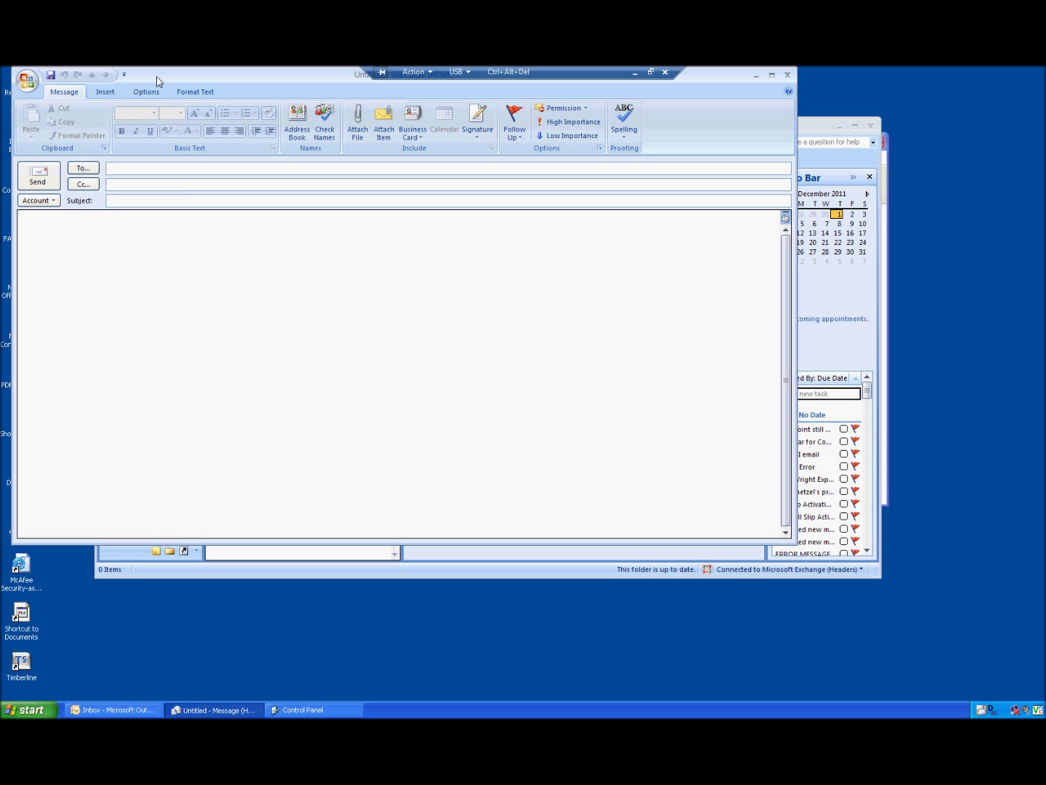
Move the new message window and enter 'd' as recipient to show contact suggestions.
left_click_drag(156, 82, 184, 195)
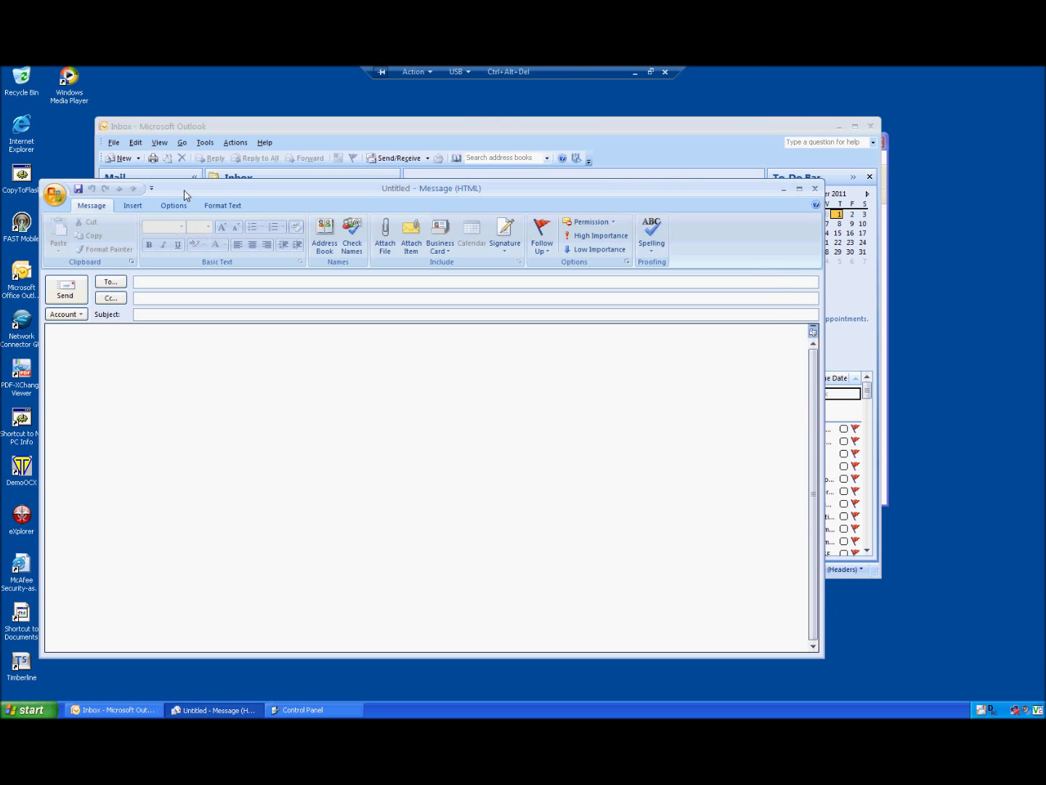
type("d")
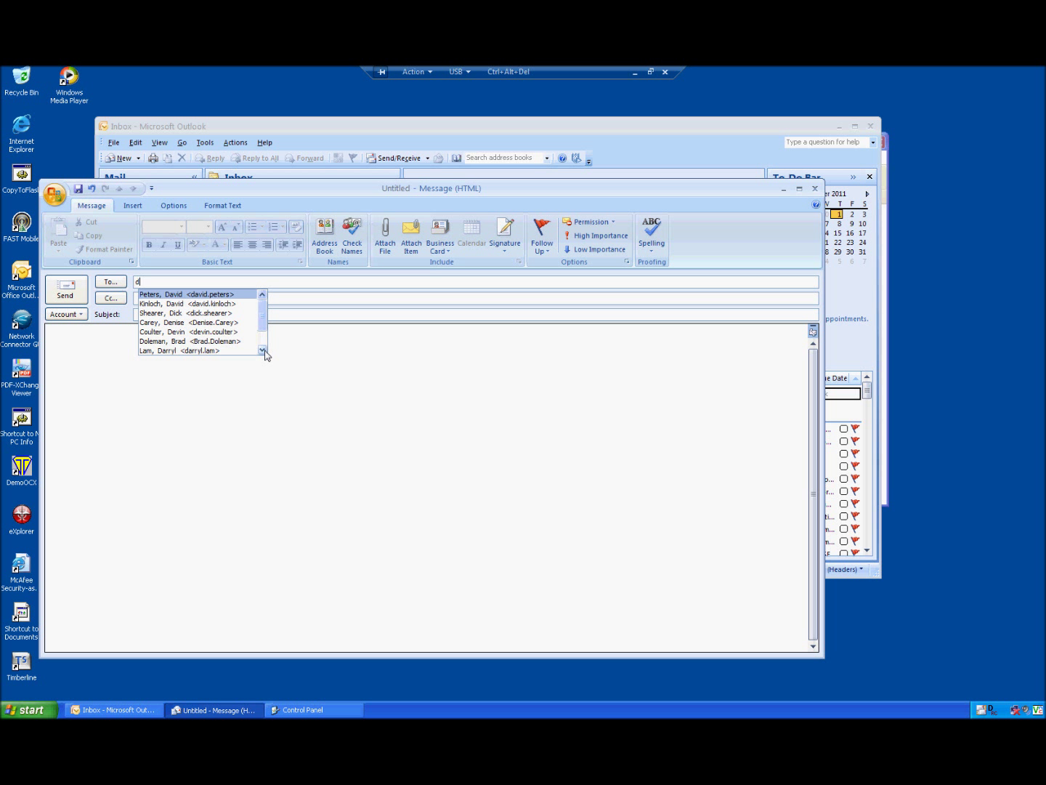
Discard the test message without saving and exit Outlook.
key("BackSpace")
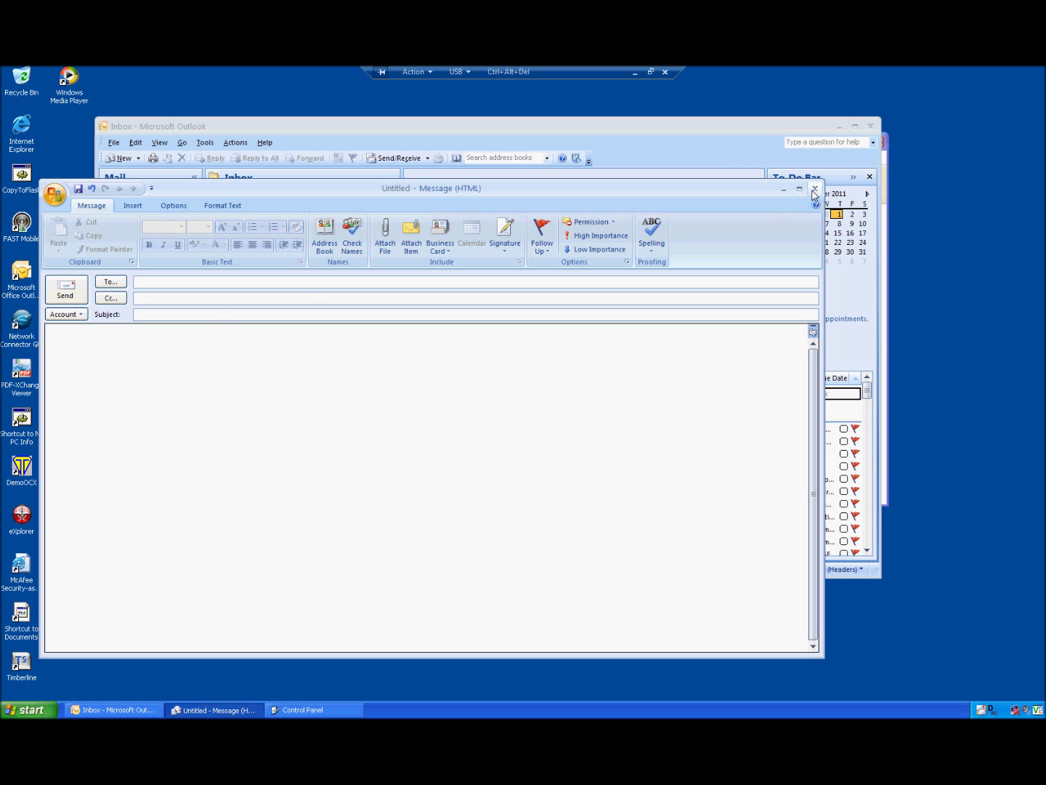
left_click(815, 188)
left_click(539, 427)
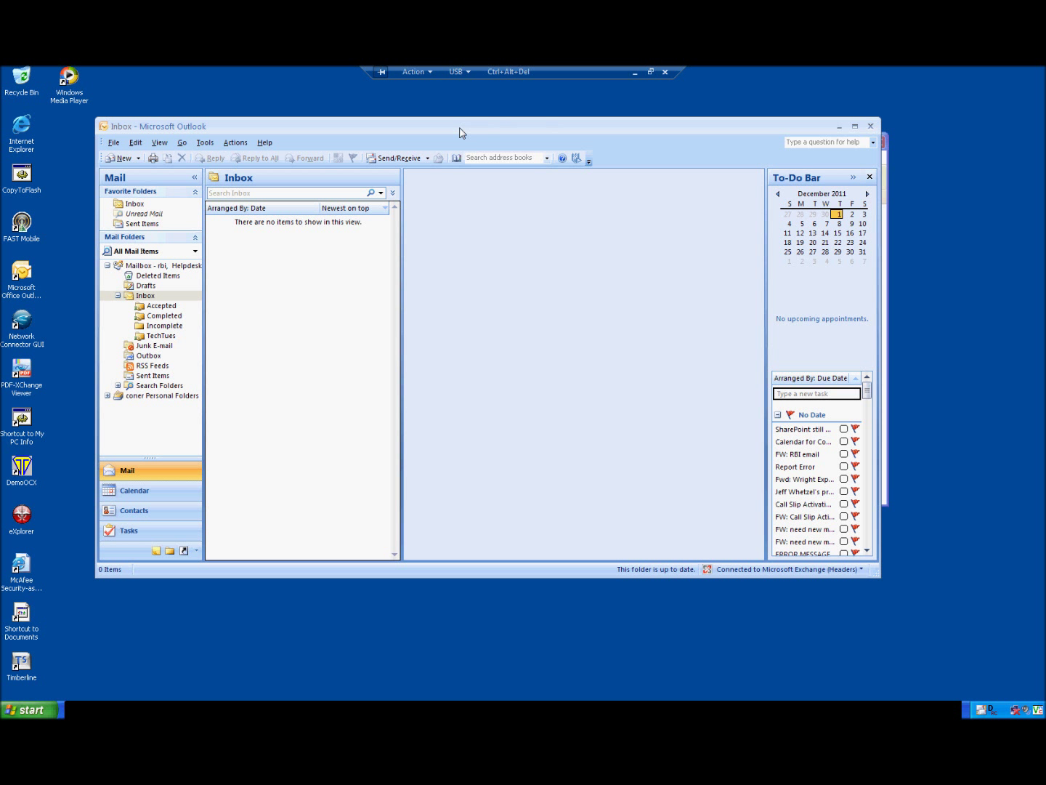
left_click(113, 144)
left_click(133, 366)
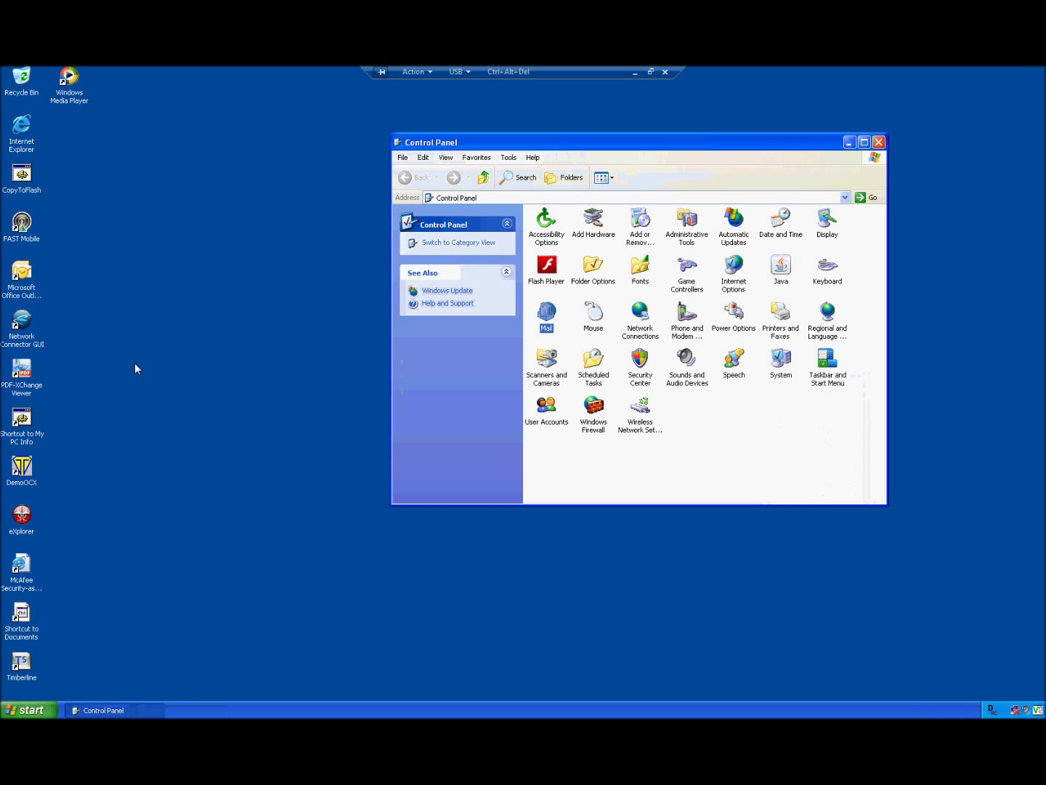
Relaunch Outlook from the Start menu E-mail item.
left_click(30, 710)
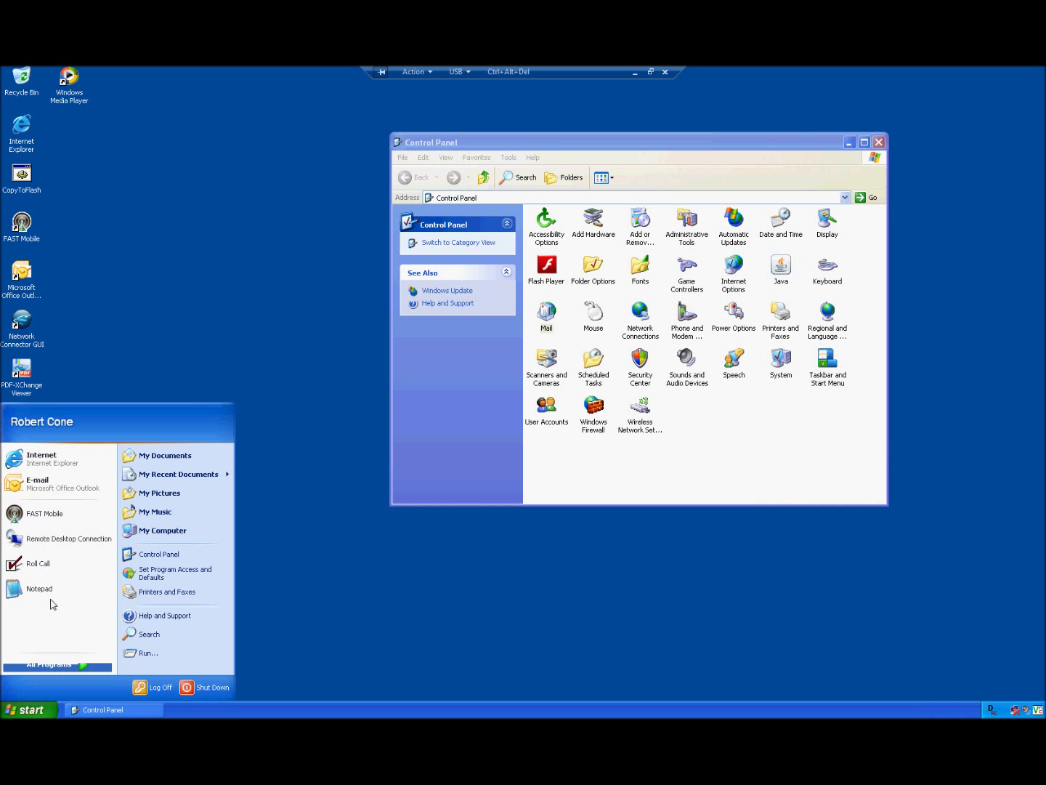
left_click(62, 486)
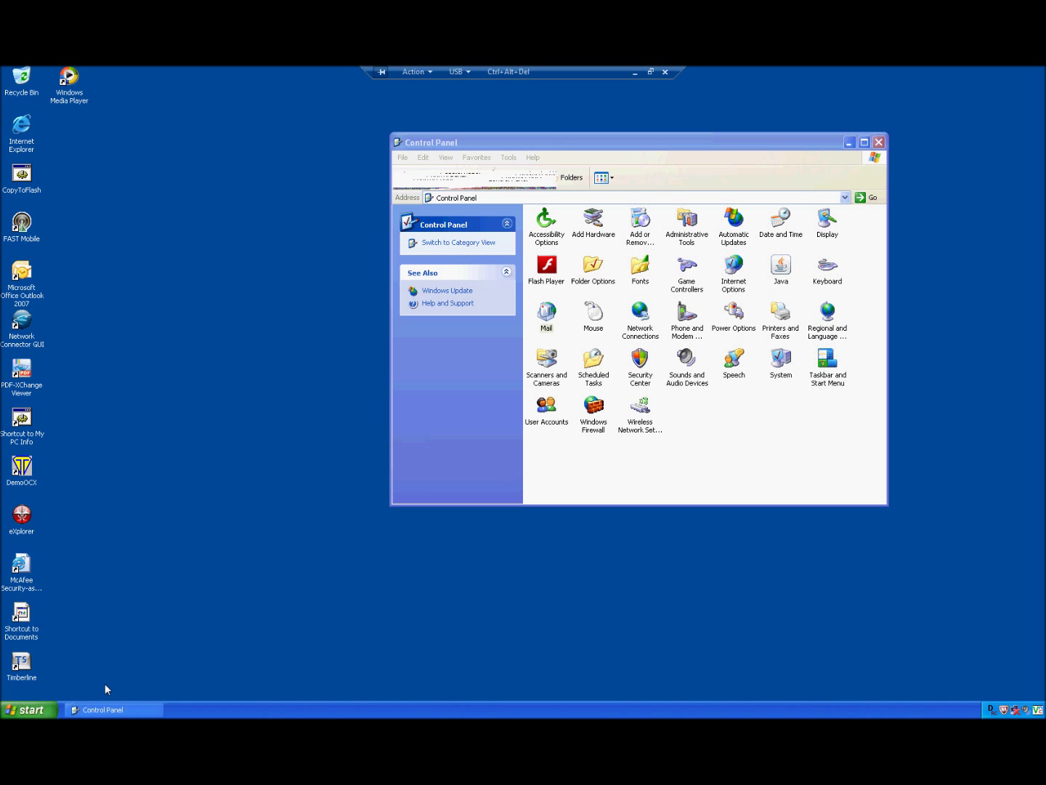
left_click(20, 710)
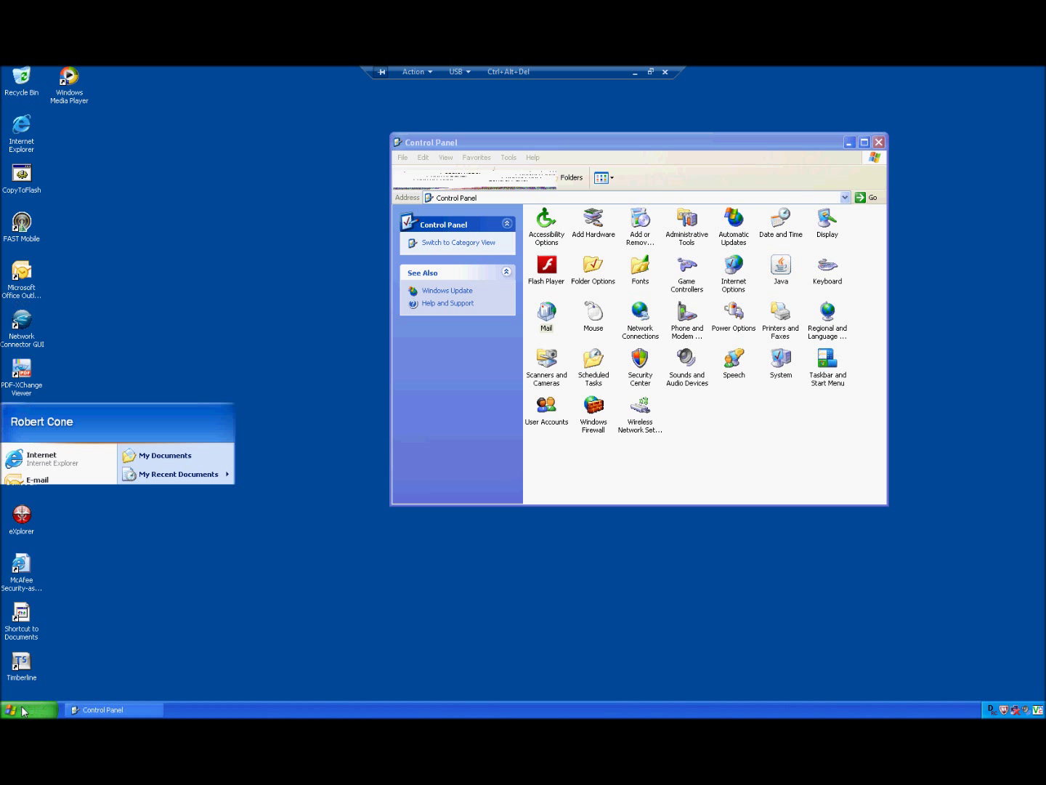
left_click(50, 481)
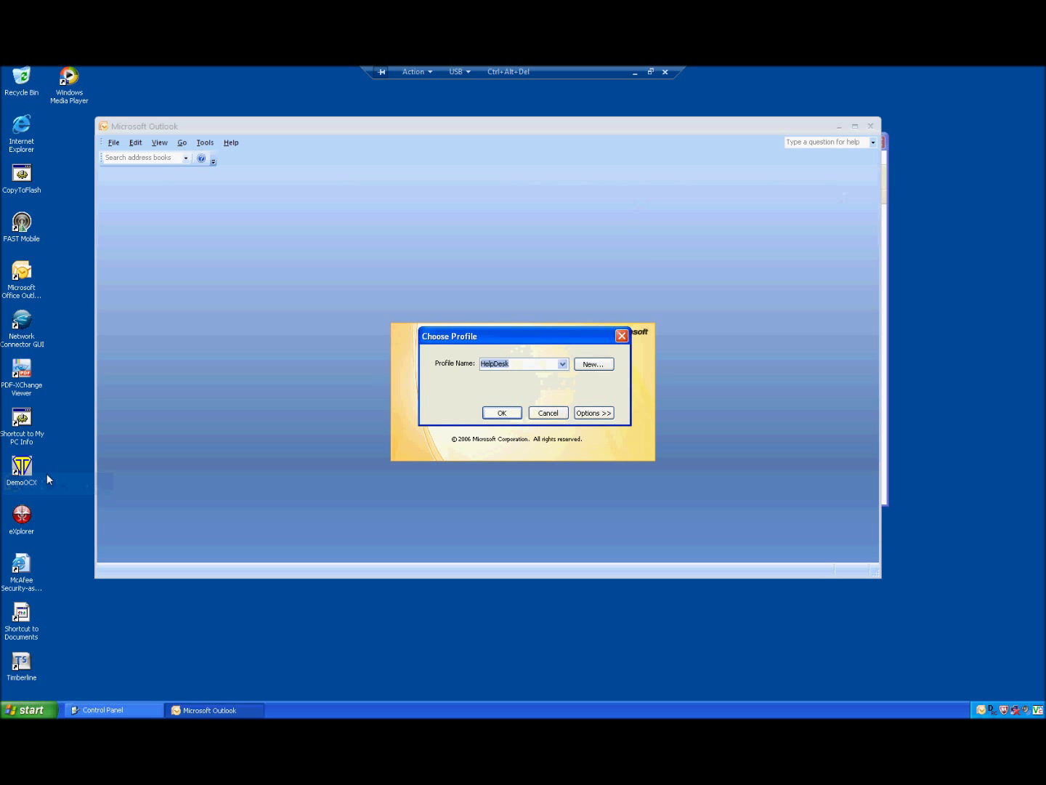
Choose CS Email, set it as the default profile, and sign in to the CS mail server.
left_click(562, 363)
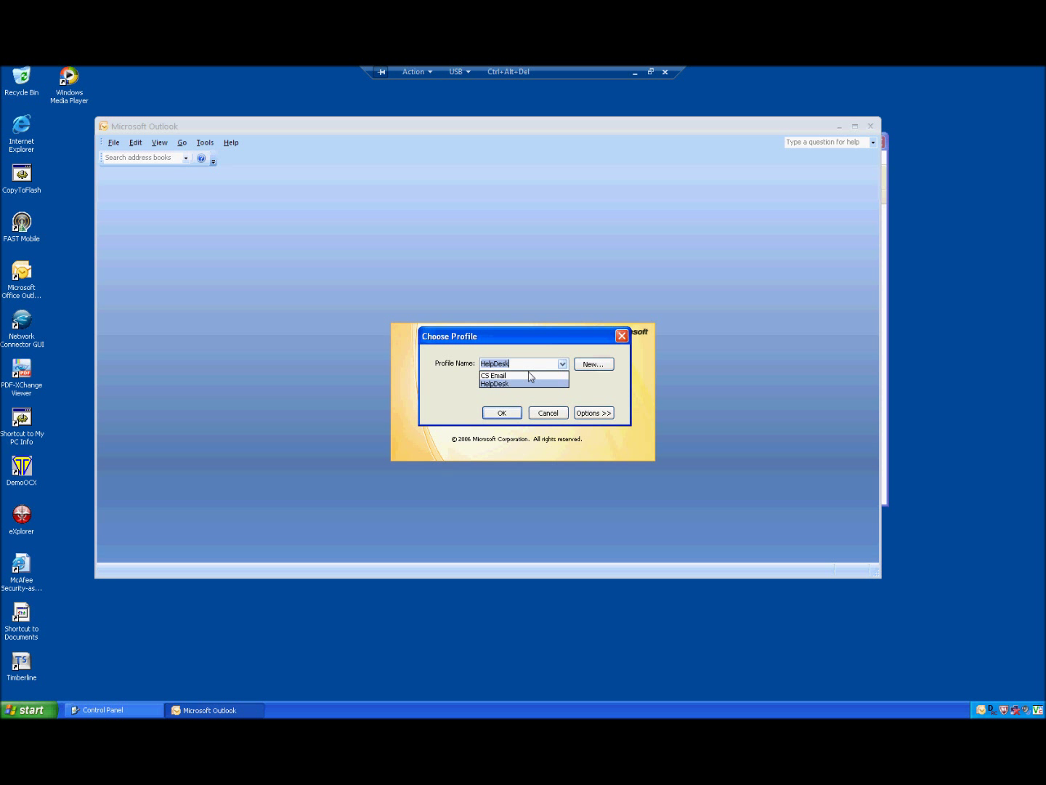
left_click(496, 376)
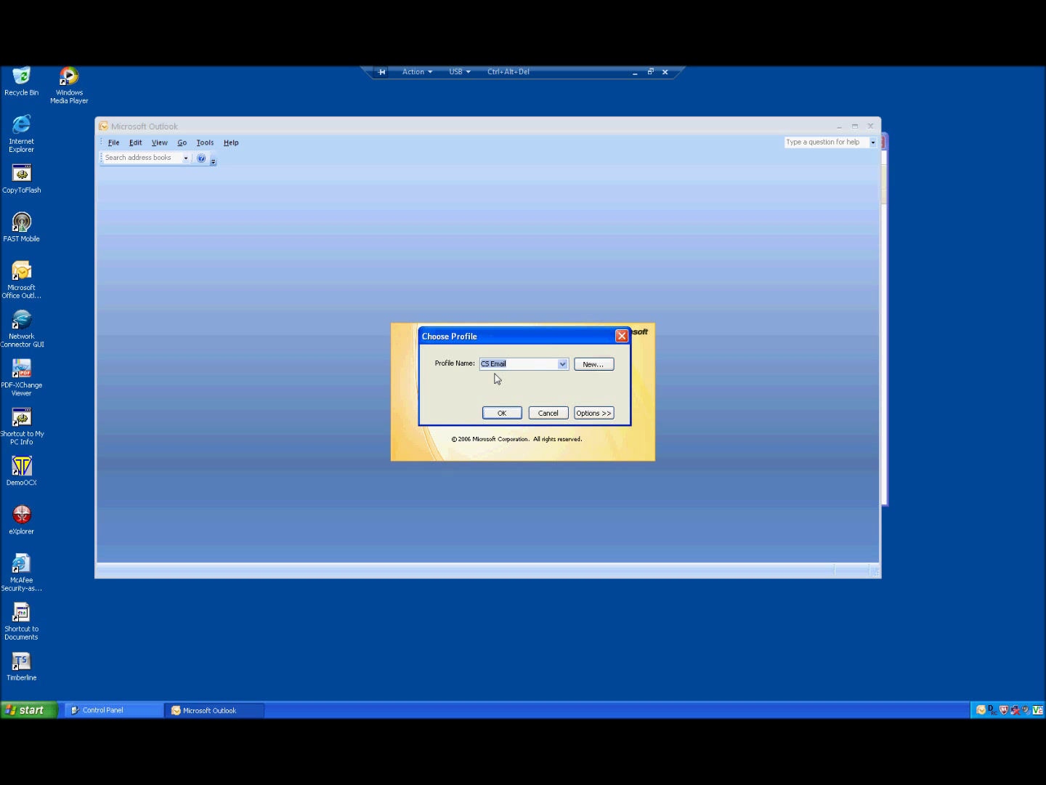
left_click(605, 414)
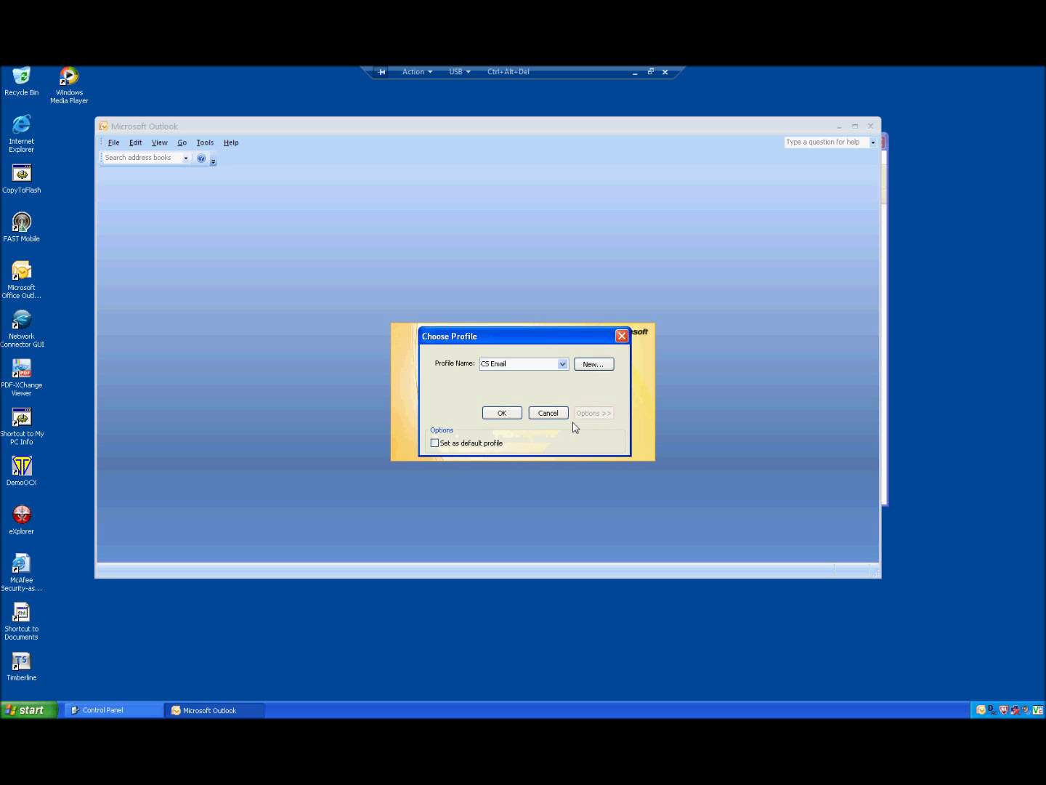
left_click(478, 442)
left_click(499, 414)
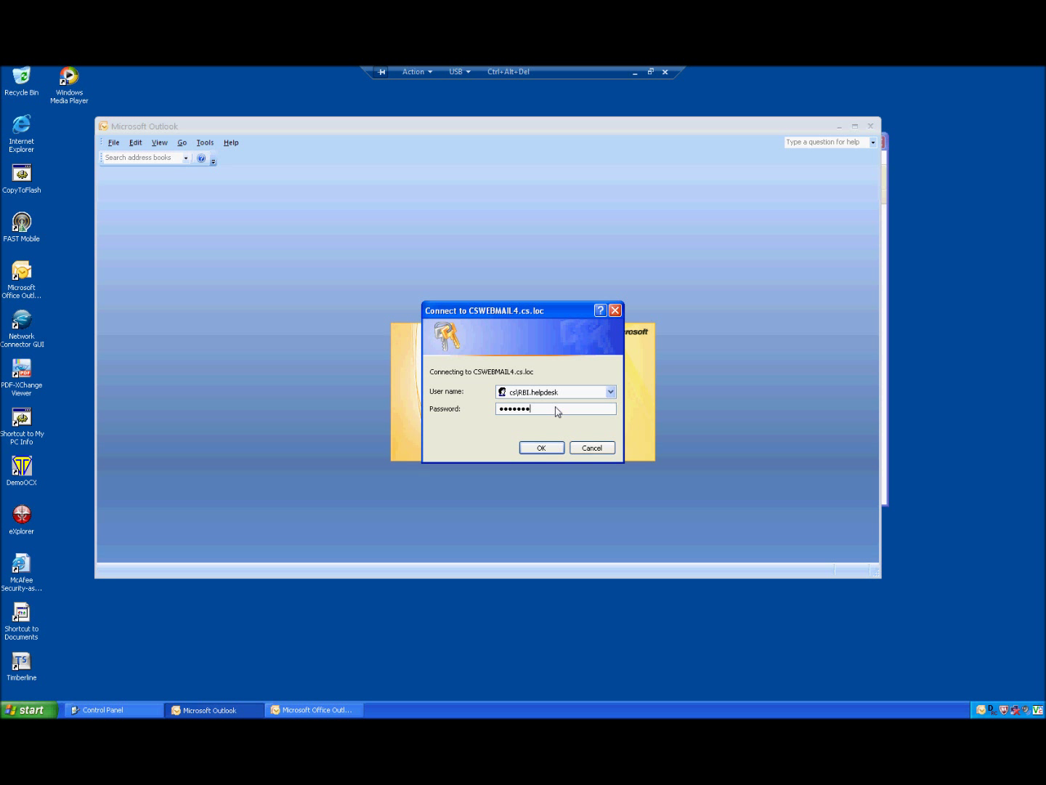
left_click(539, 448)
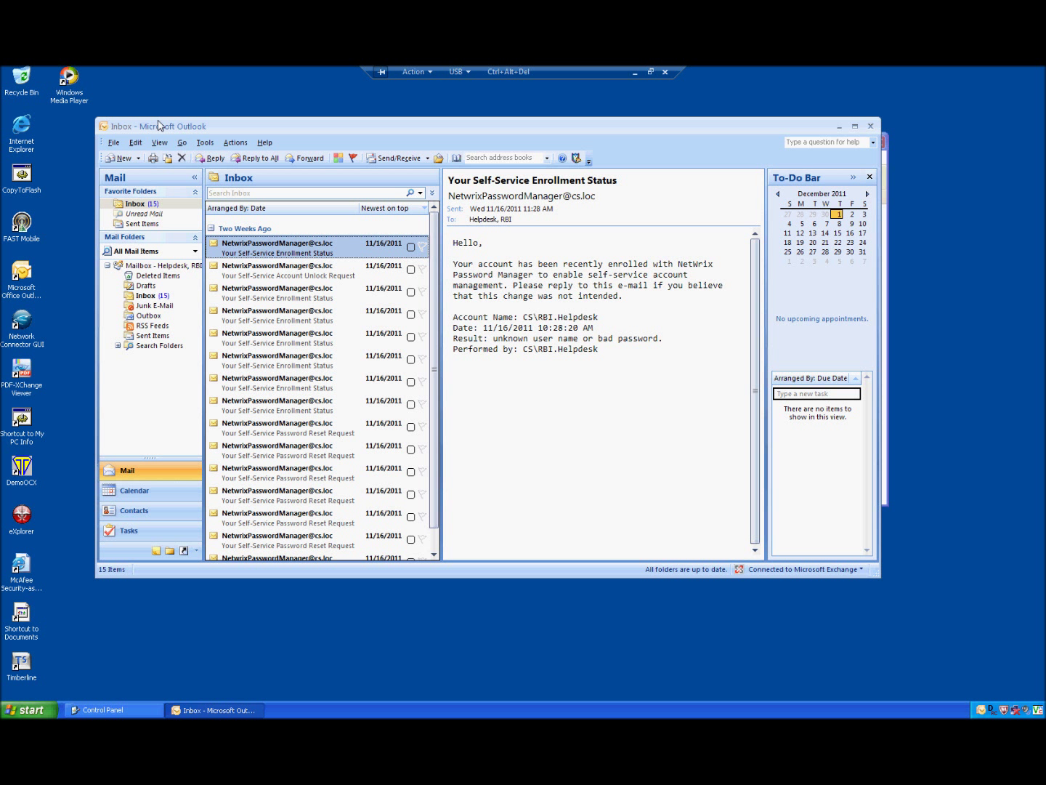
left_click(114, 144)
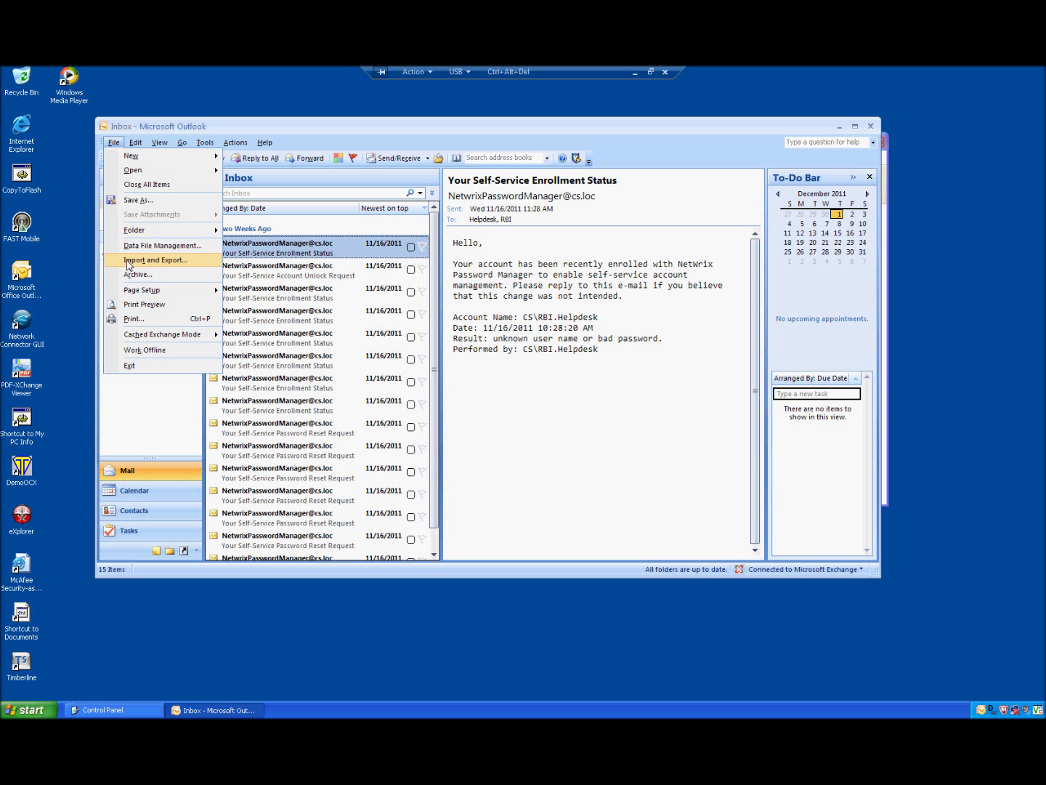
Start the Import and Export Wizard, choose Personal Folder File (.pst), and browse for the file.
left_click(164, 260)
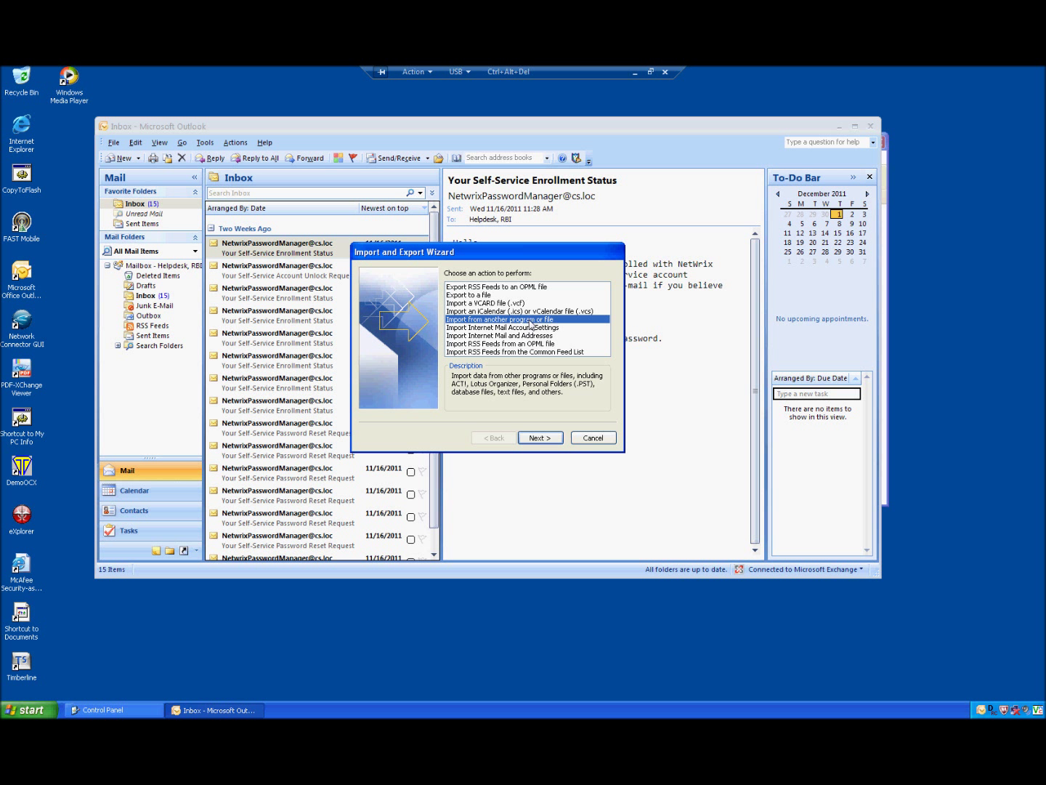
left_click(539, 437)
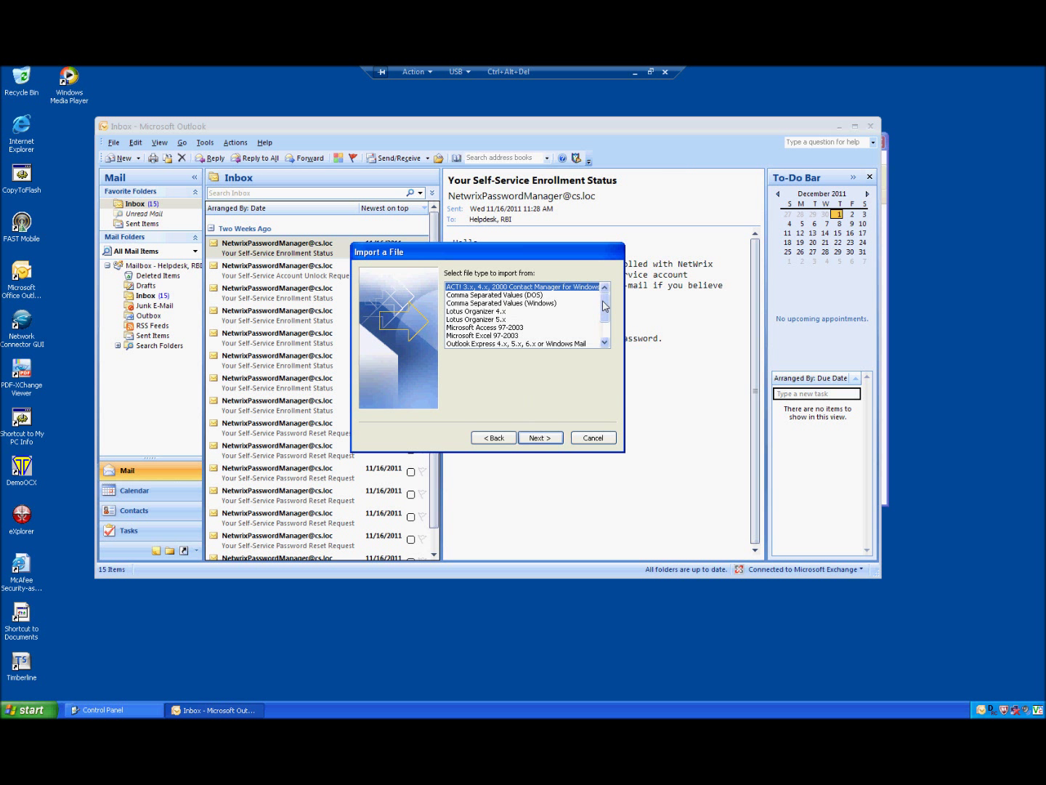
scroll(604, 306, "down", 2)
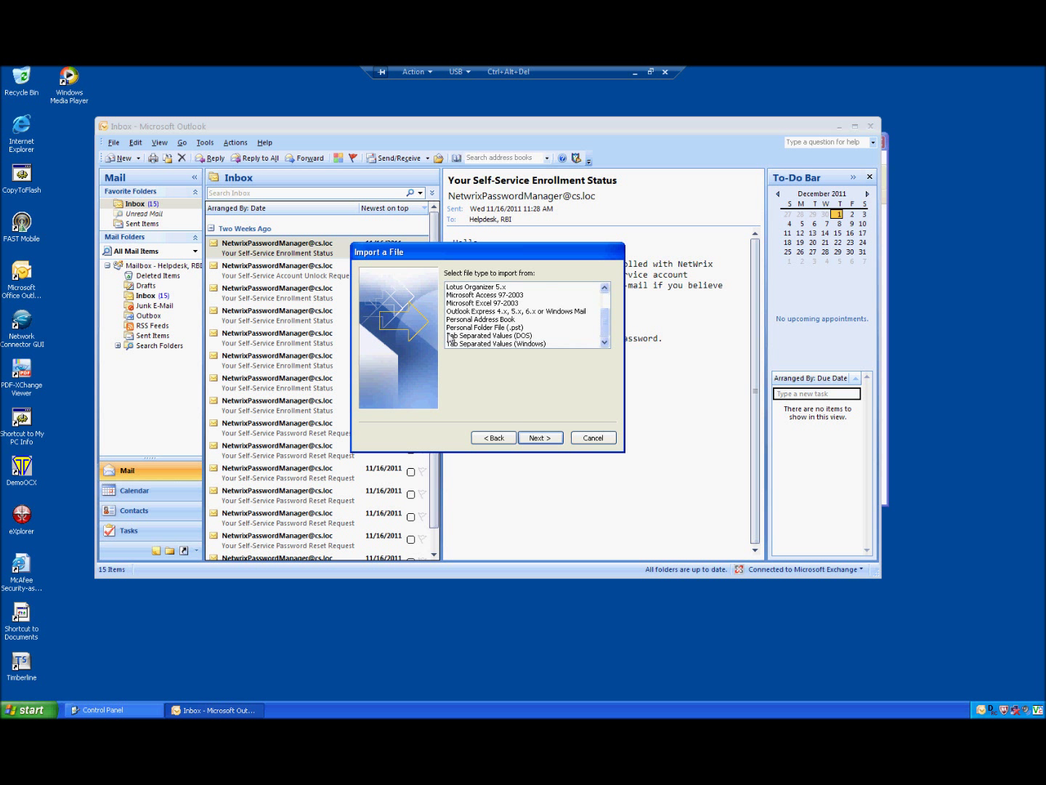
left_click(460, 329)
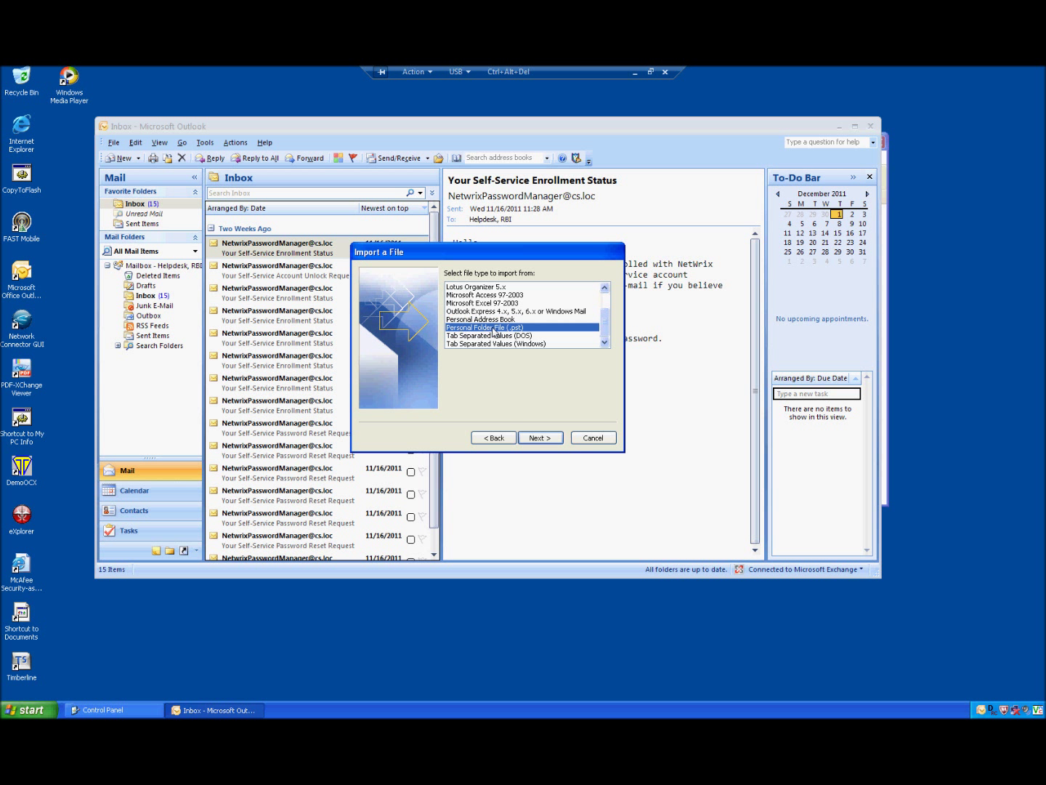
left_click(537, 439)
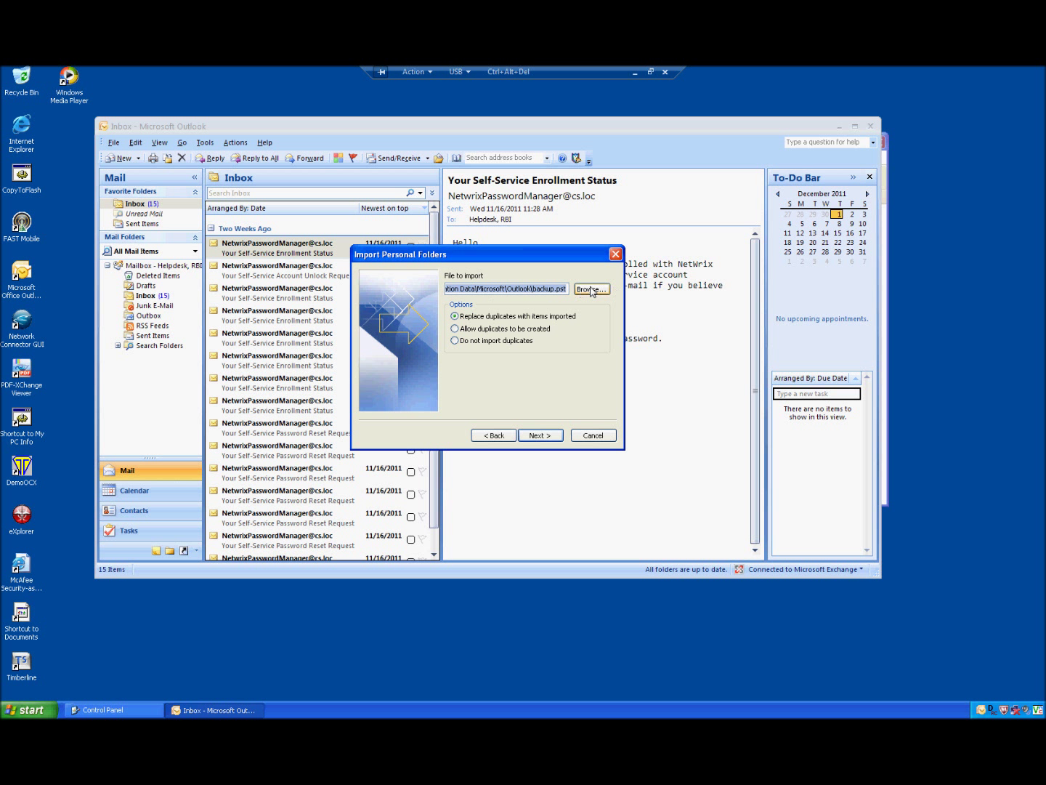
left_click(590, 289)
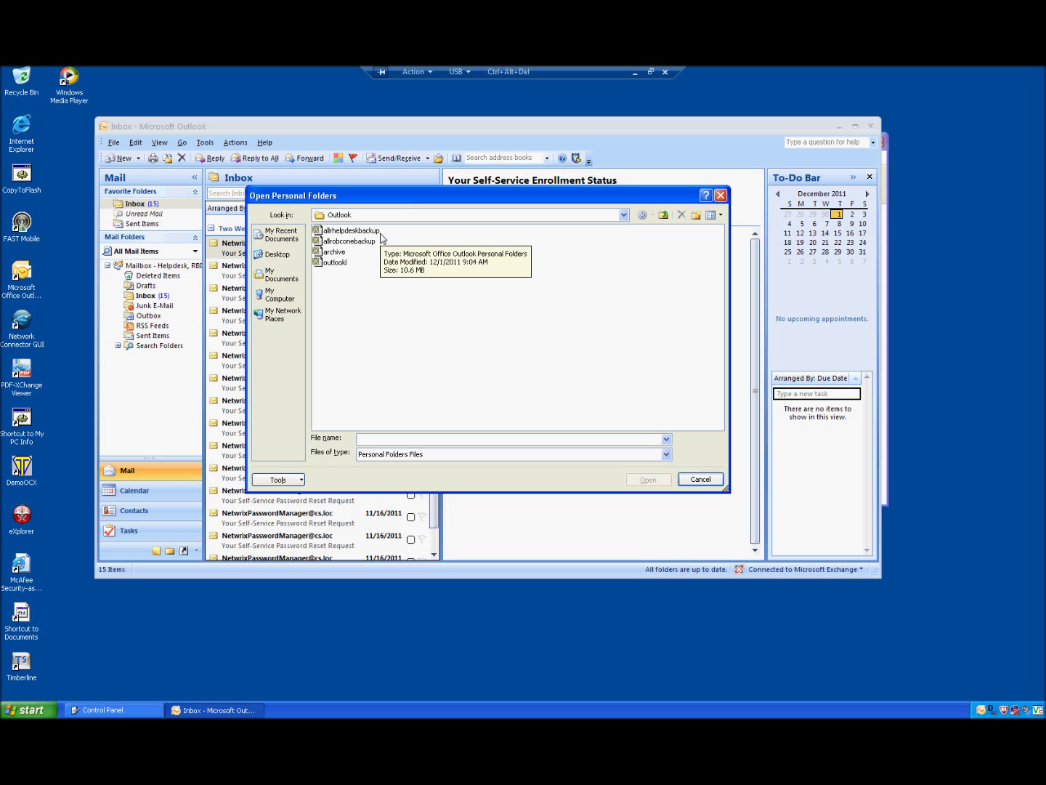
Choose allrhelpdeskbackup, shown in Details view, as the personal folders file to import.
left_click(721, 215)
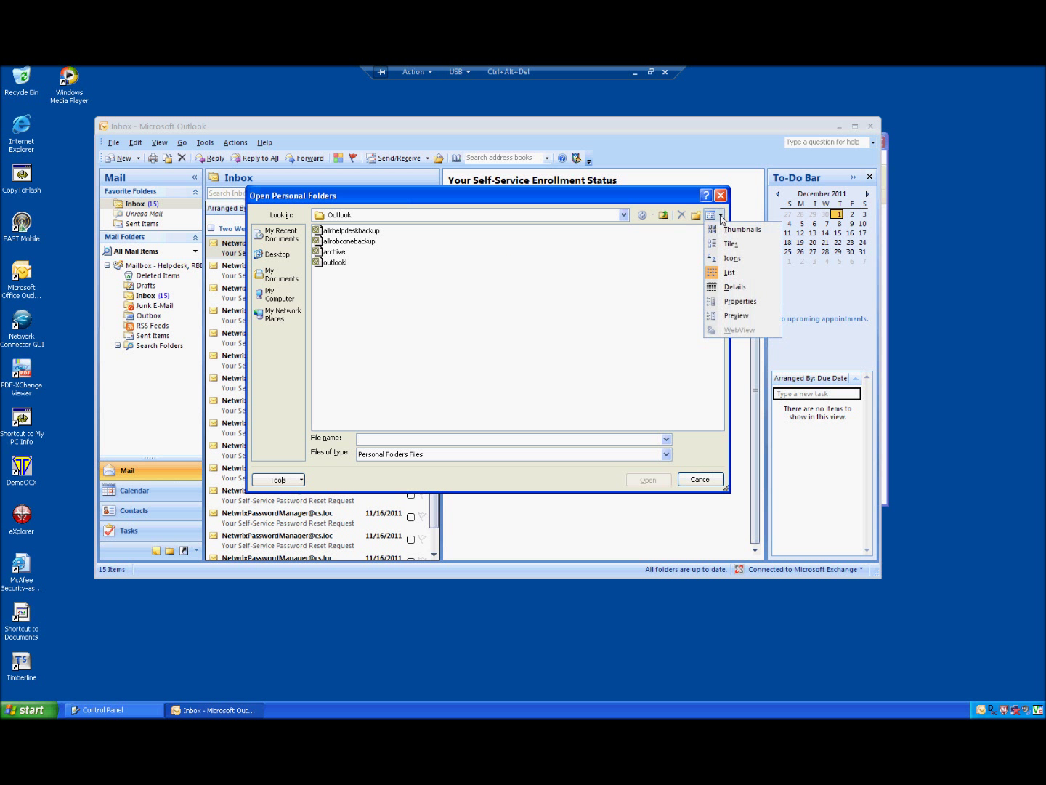
left_click(732, 286)
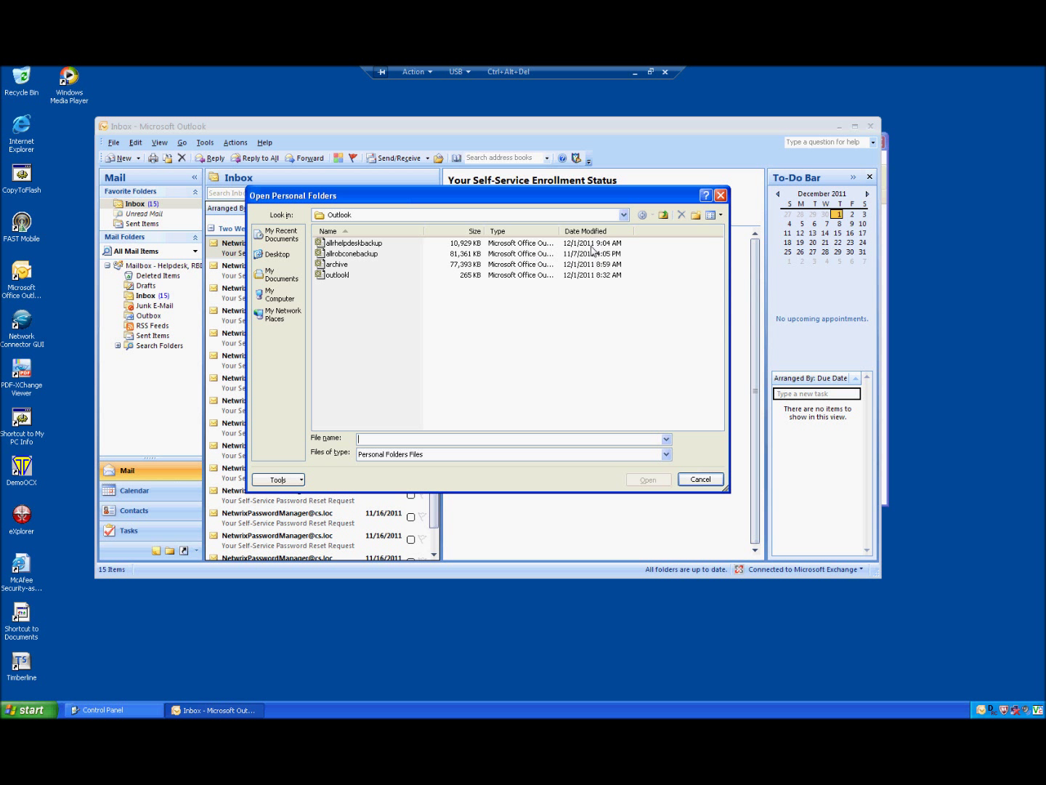
left_click(357, 243)
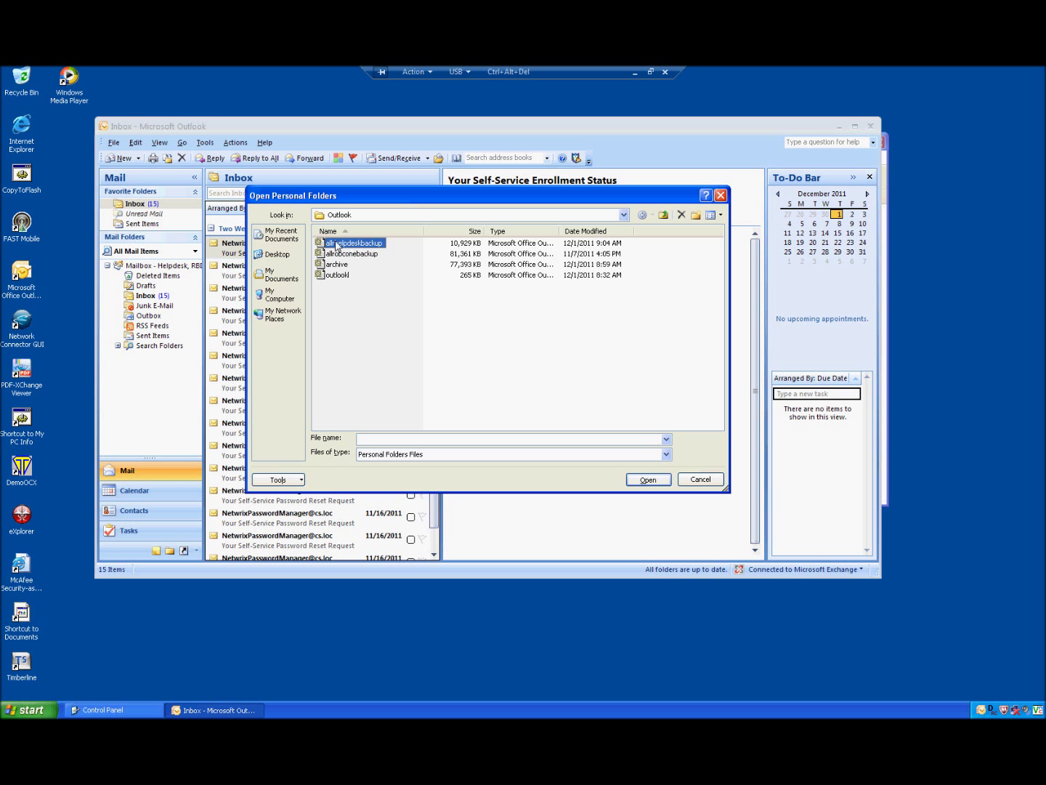
left_click(653, 480)
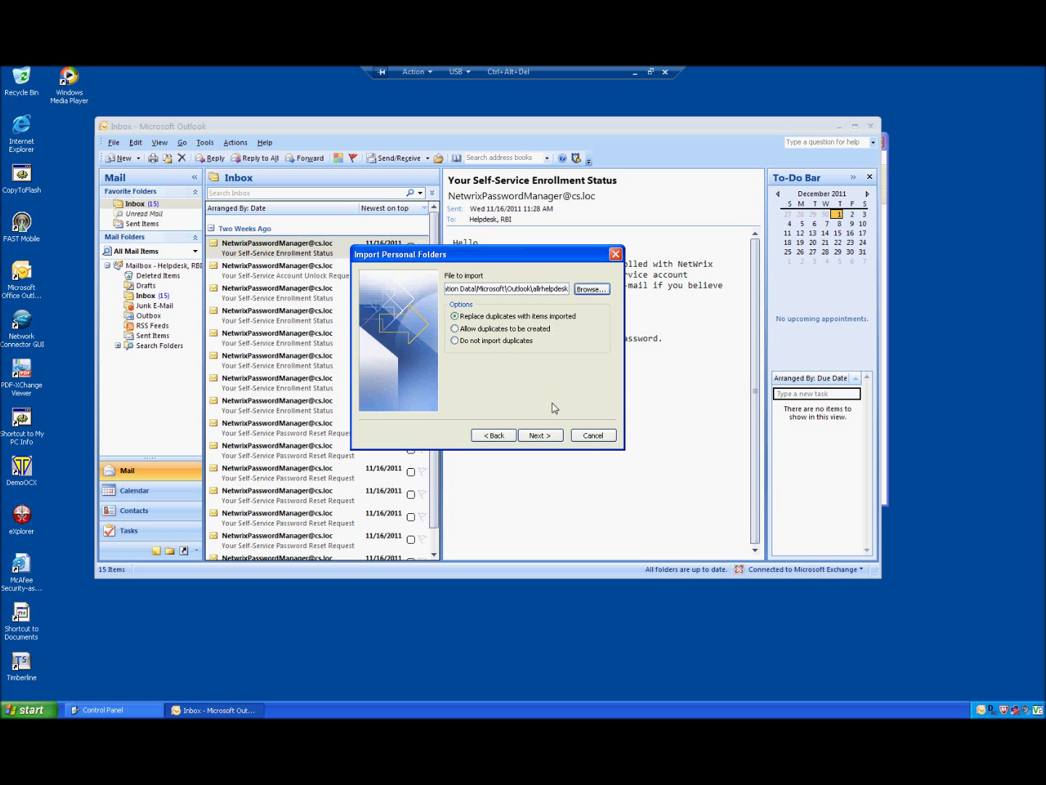
Import the backup into the mailbox and expand the Inbox to reveal its new subfolders.
left_click(540, 436)
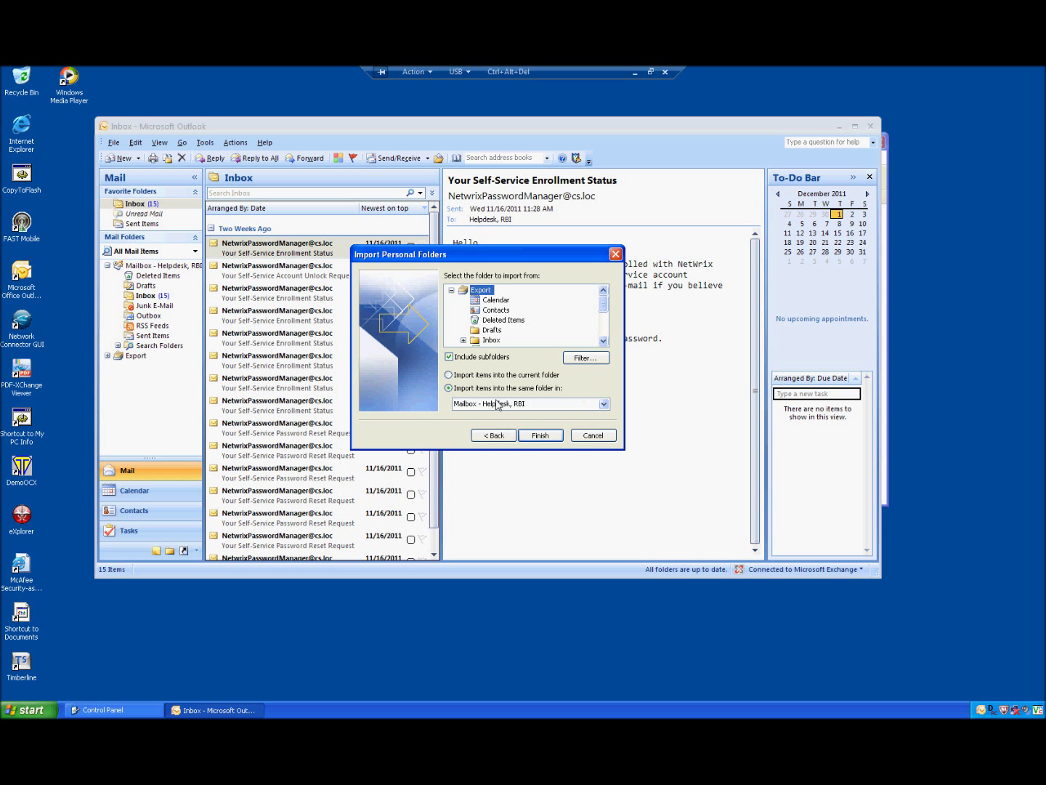
left_click(539, 436)
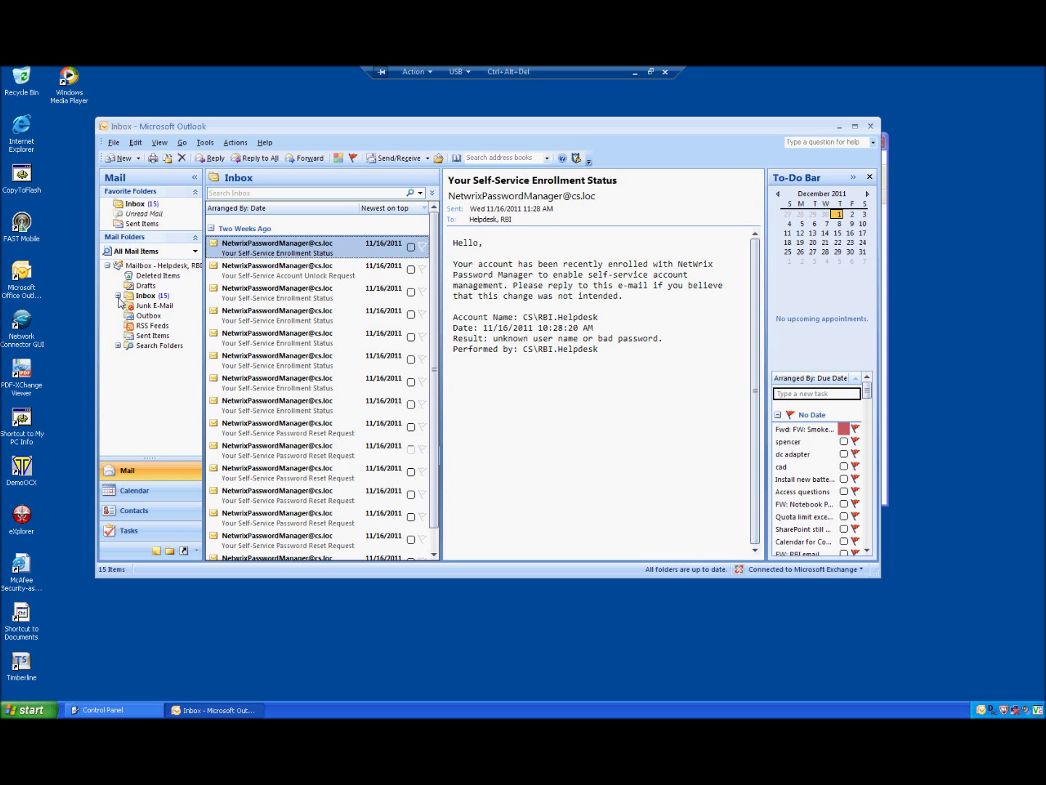
left_click(119, 297)
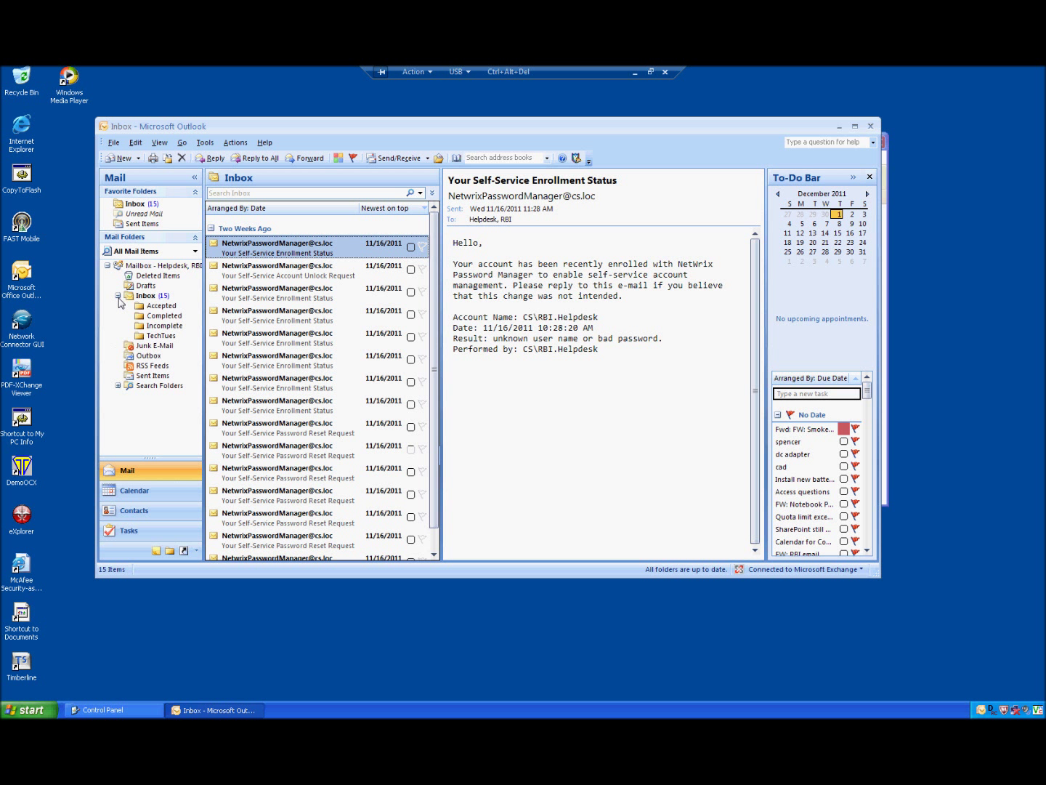
Browse the imported Accepted and Completed folders, then return to the Inbox.
left_click(158, 307)
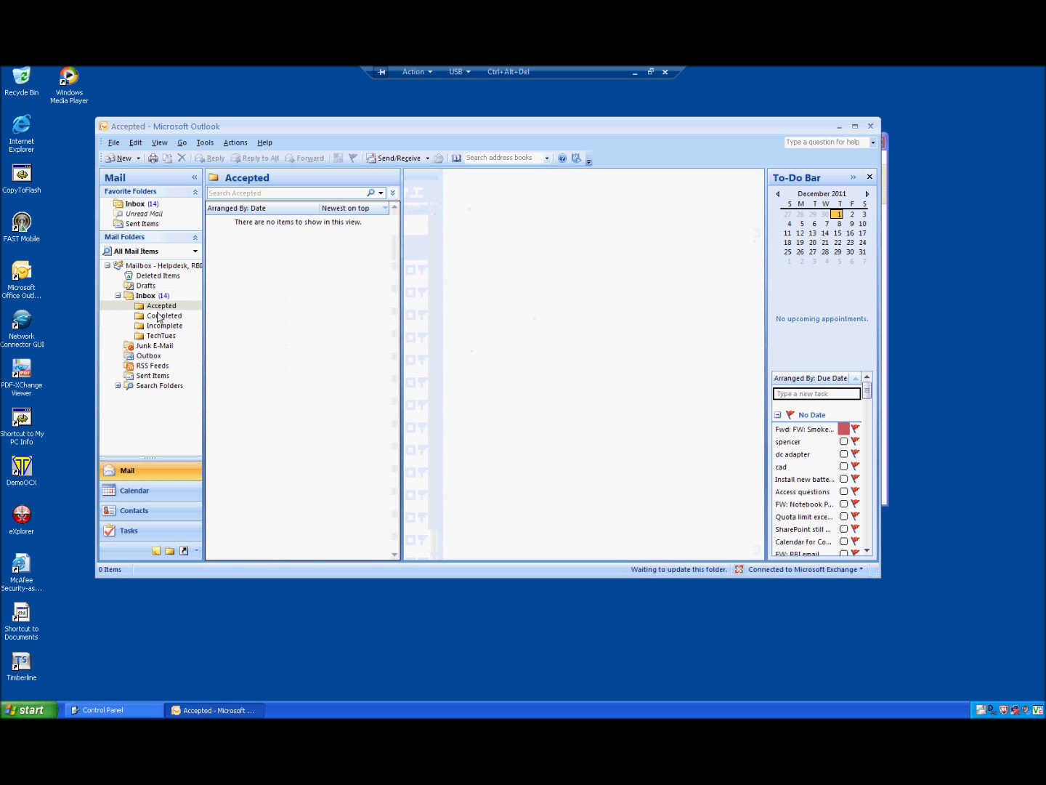
left_click(158, 318)
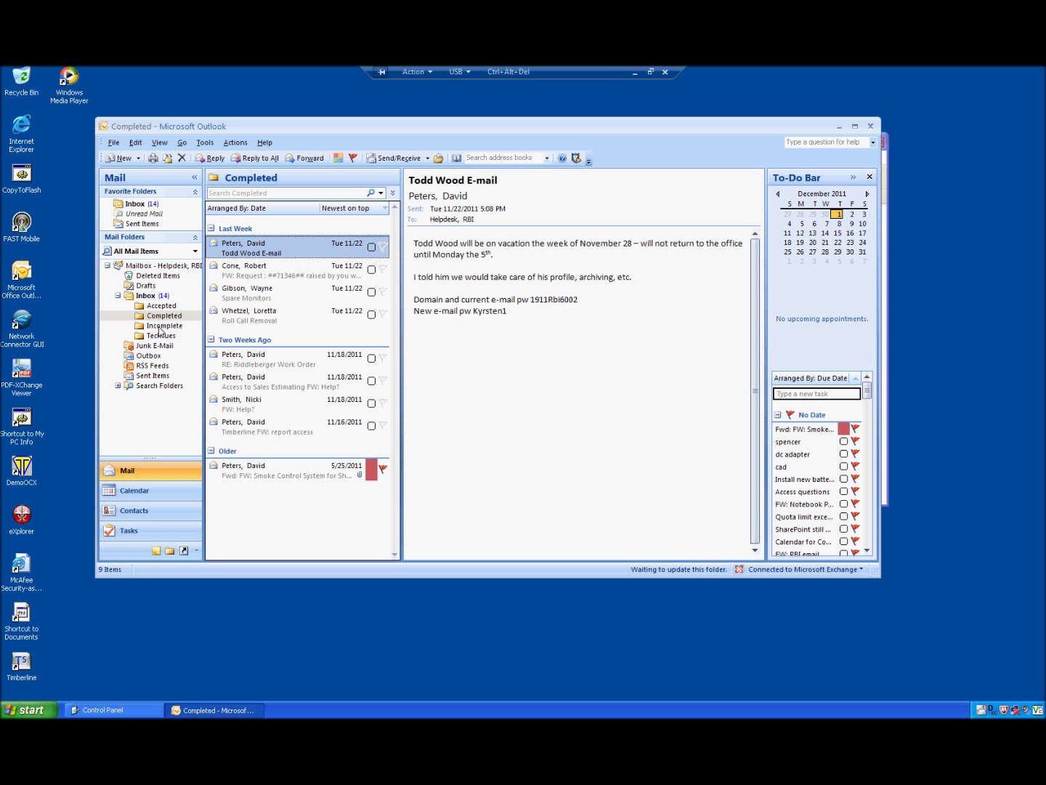
left_click(144, 296)
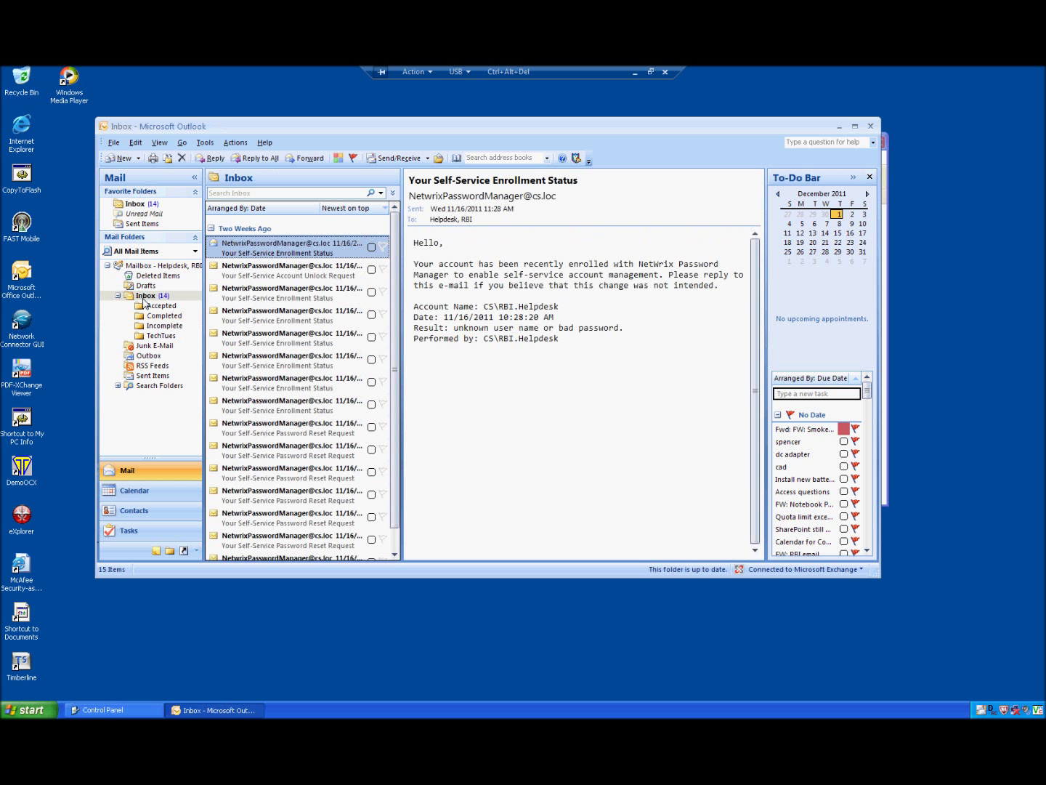
Check the imported Contacts and Tasks, then go back to the Mail view.
left_click(135, 510)
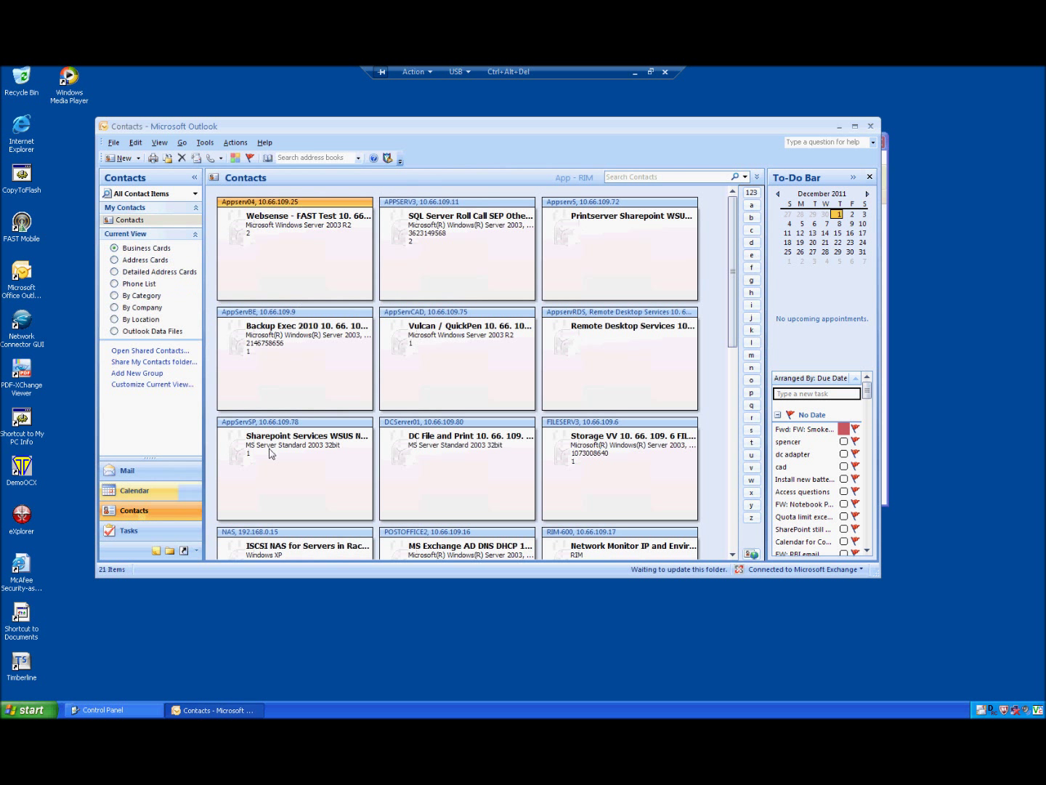
left_click(181, 533)
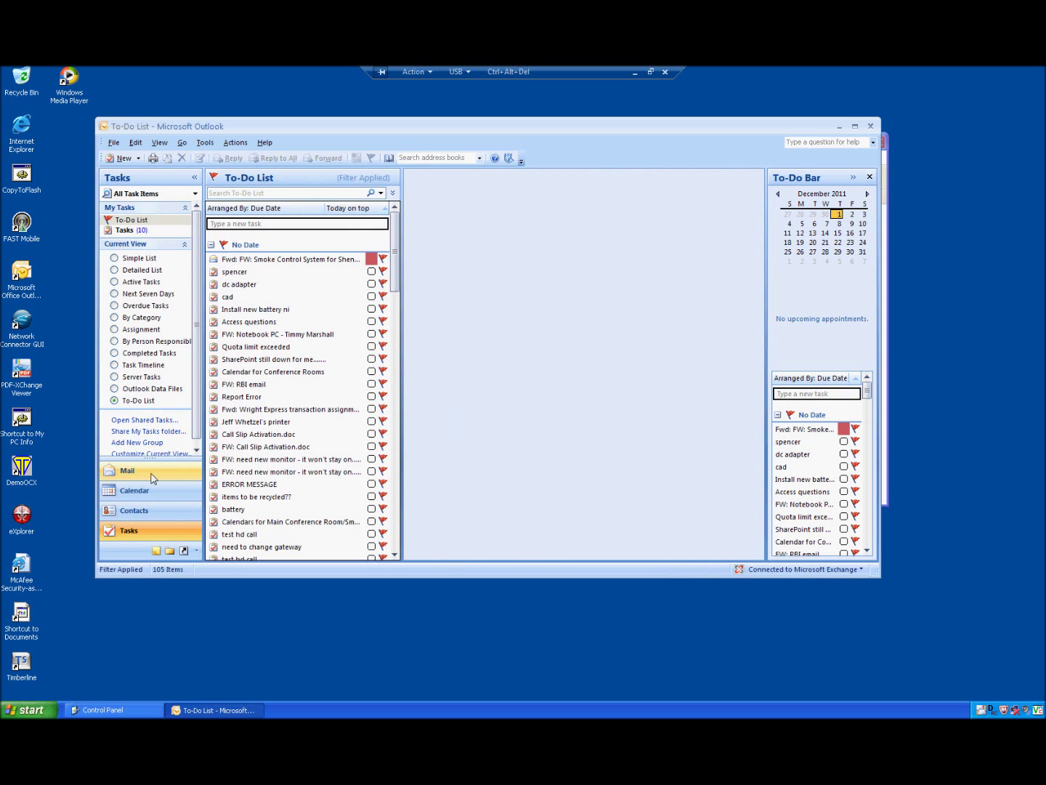
left_click(153, 478)
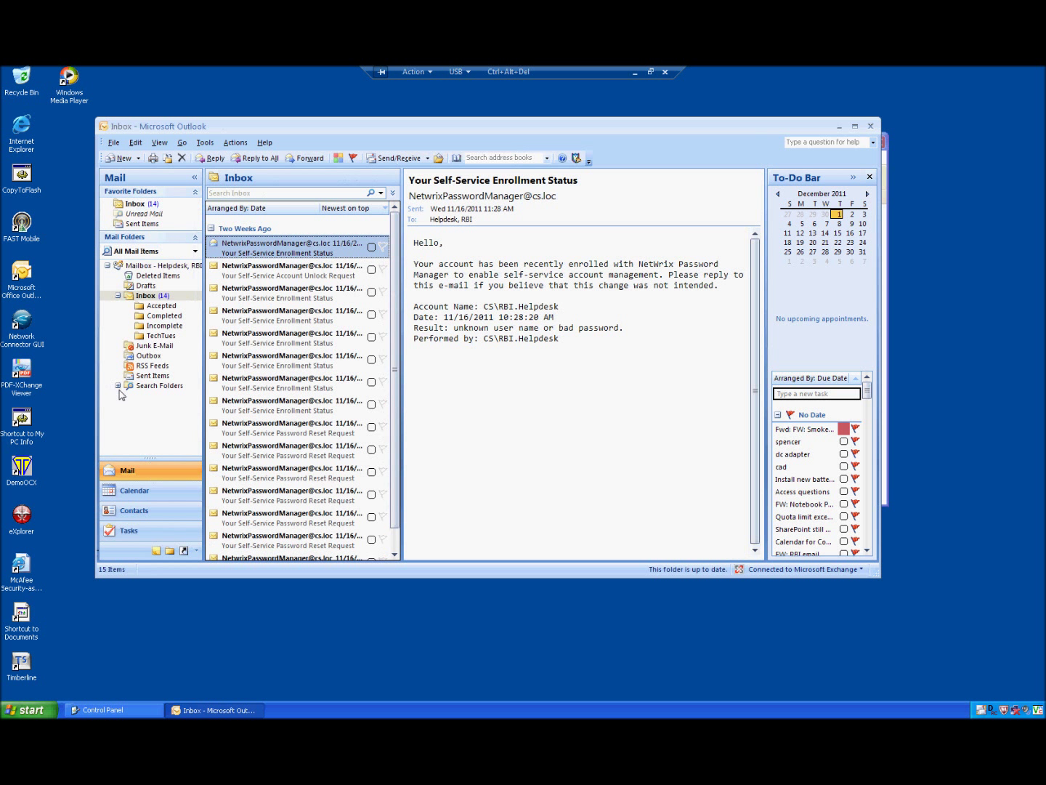
Open the archive Outlook data file through File > Open, picking it in Details view.
left_click(115, 144)
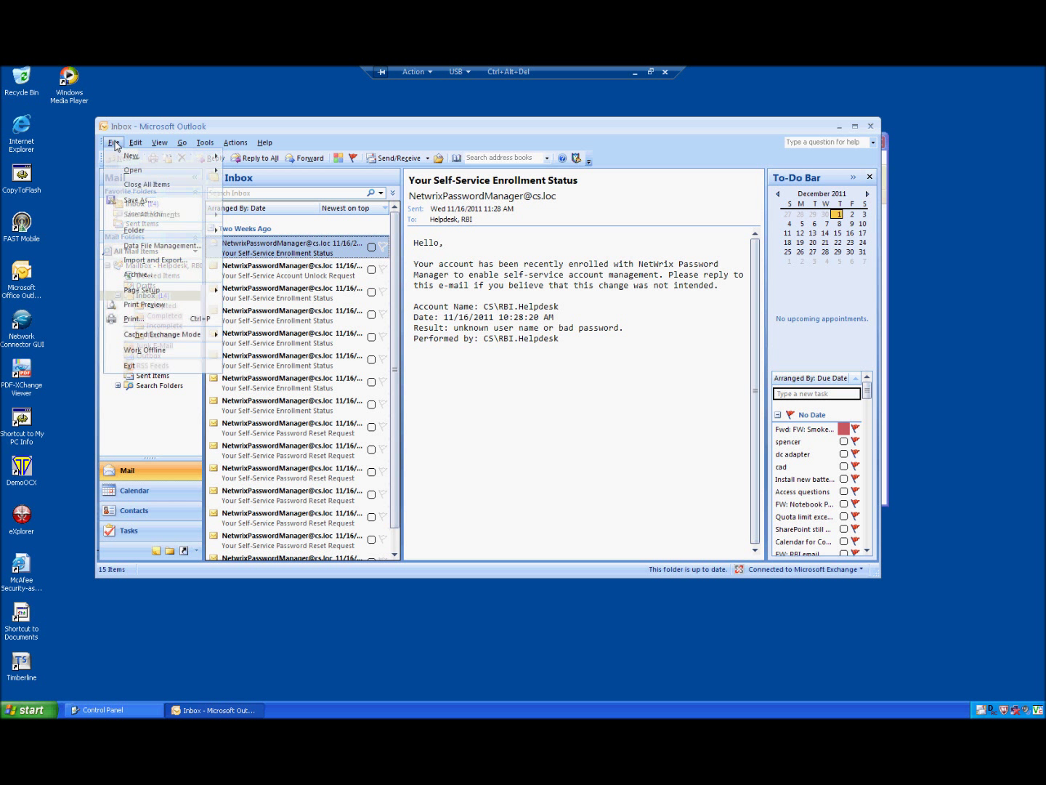
mouse_move(126, 171)
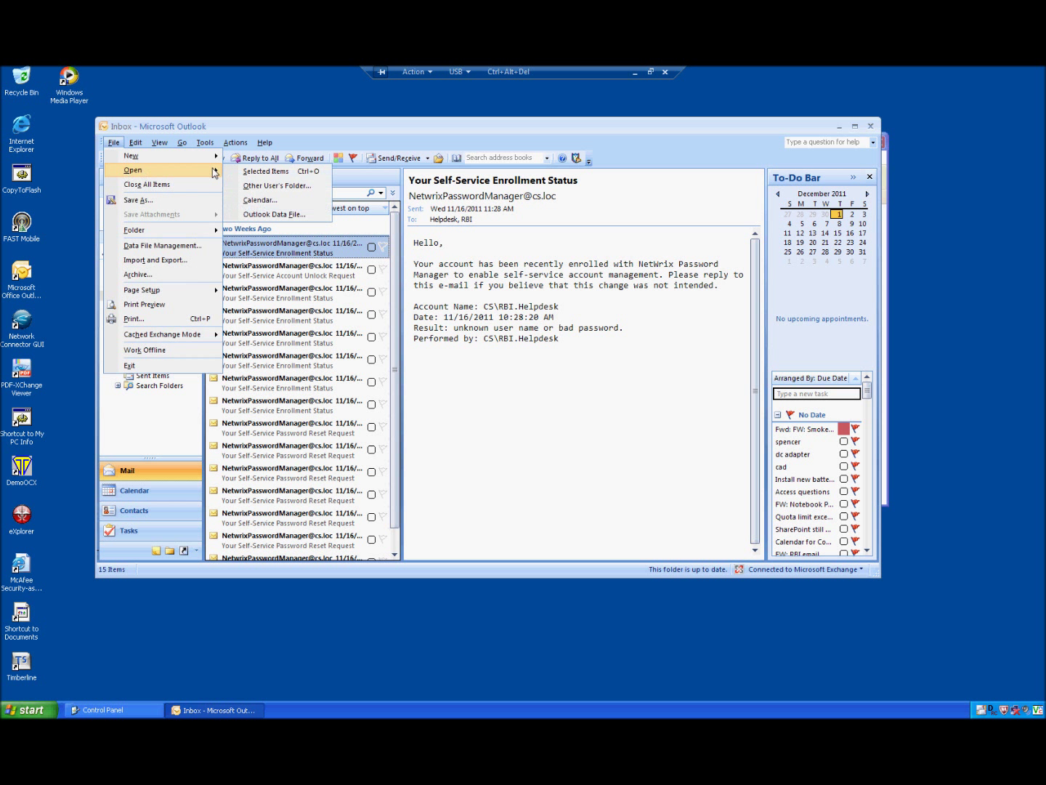
left_click(262, 217)
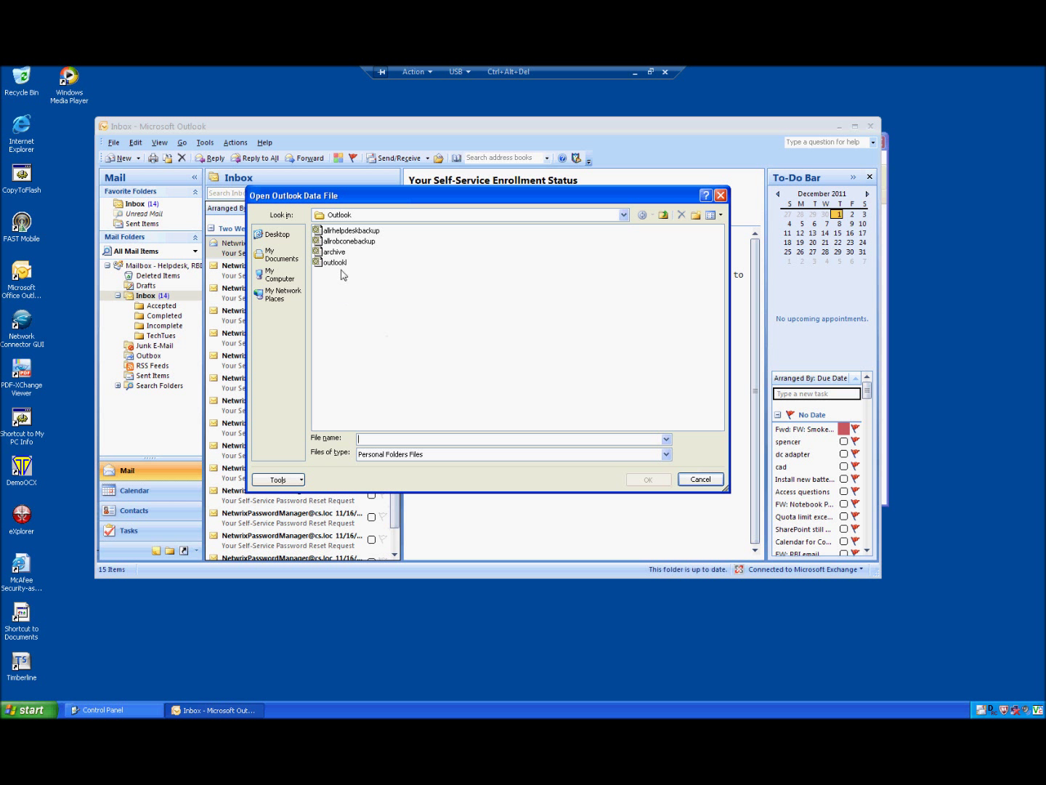
left_click(718, 217)
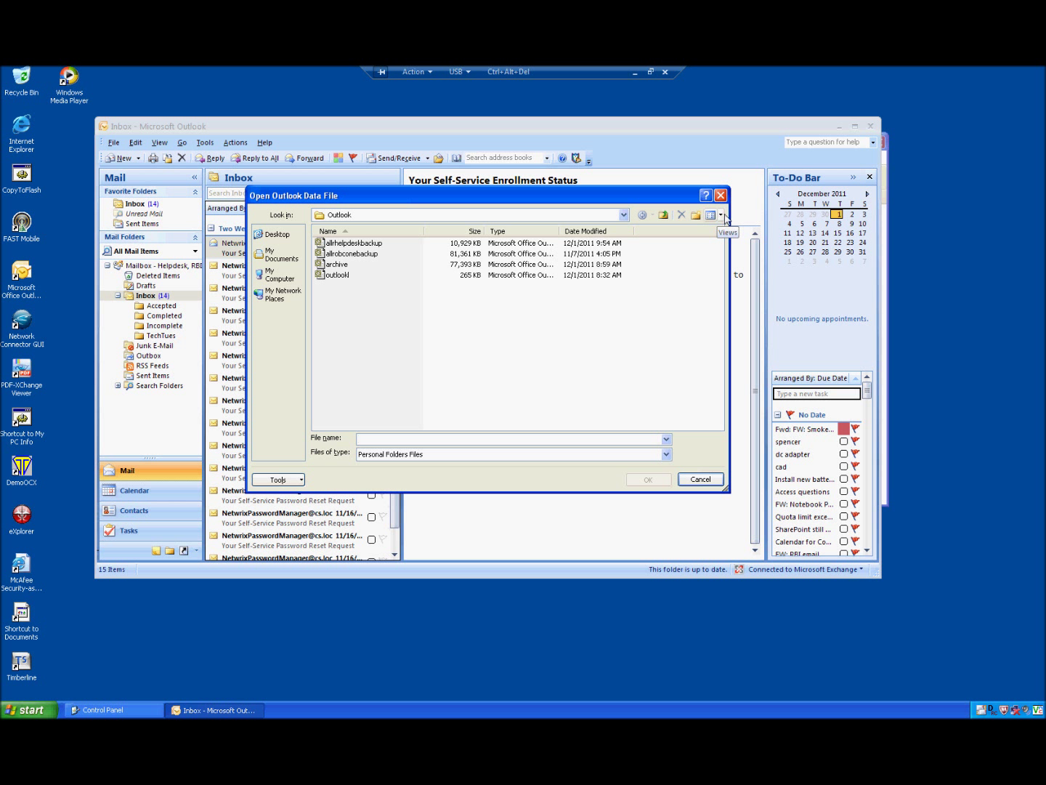
left_click(722, 216)
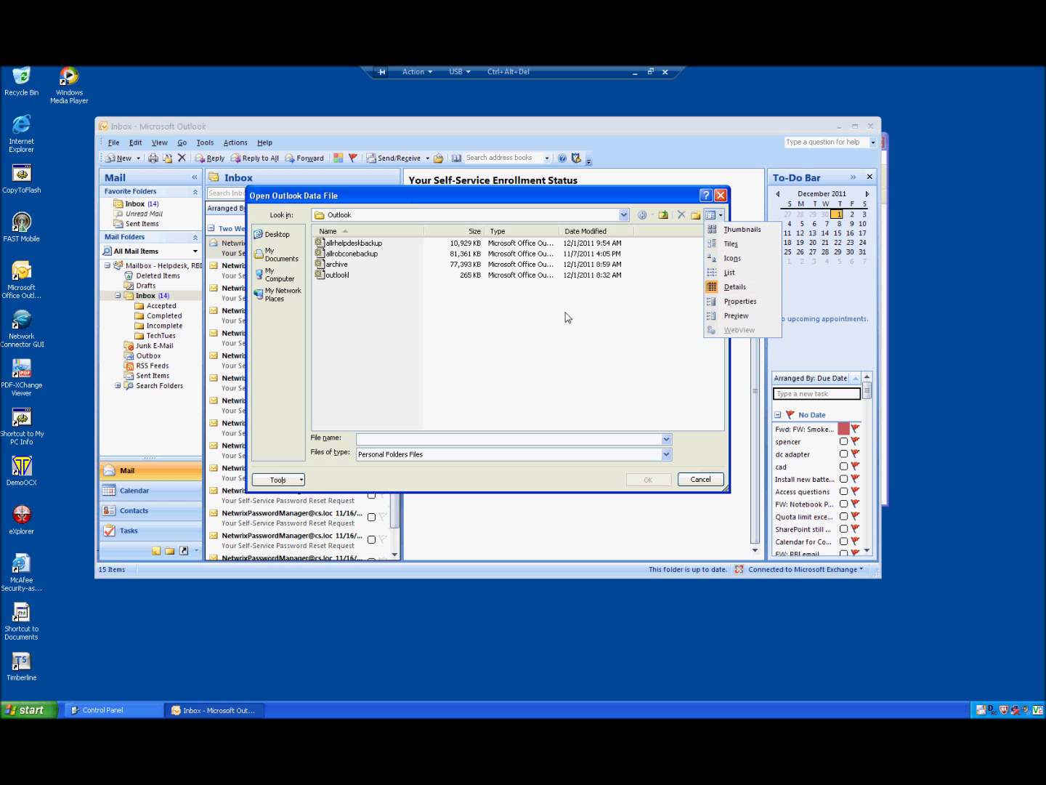
left_click(332, 269)
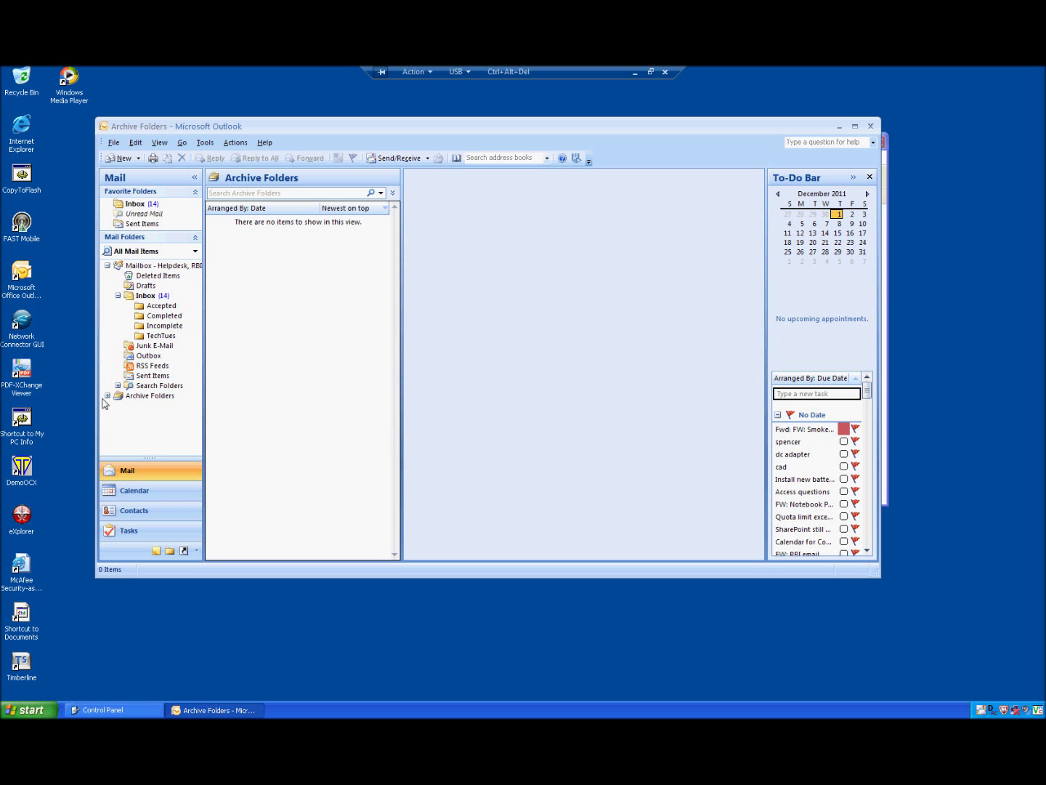
Expand Archive Folders, browse its Completed folder, select the top folder, then focus the desktop.
left_click(106, 396)
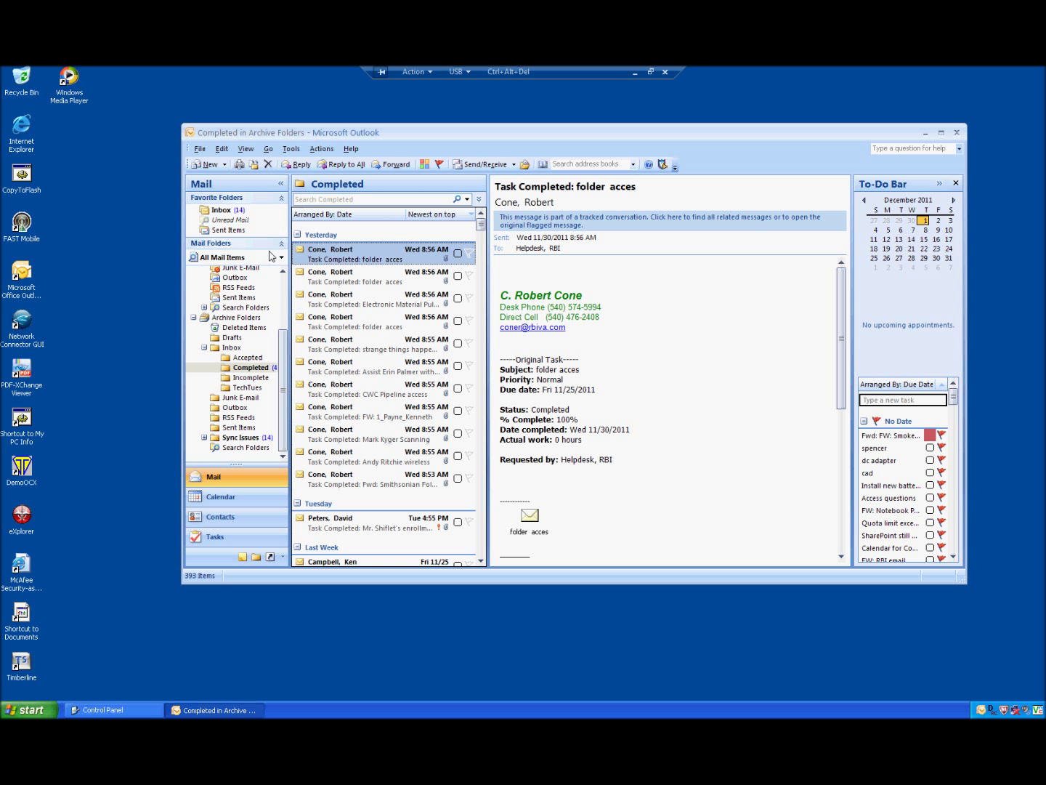
left_click(285, 284)
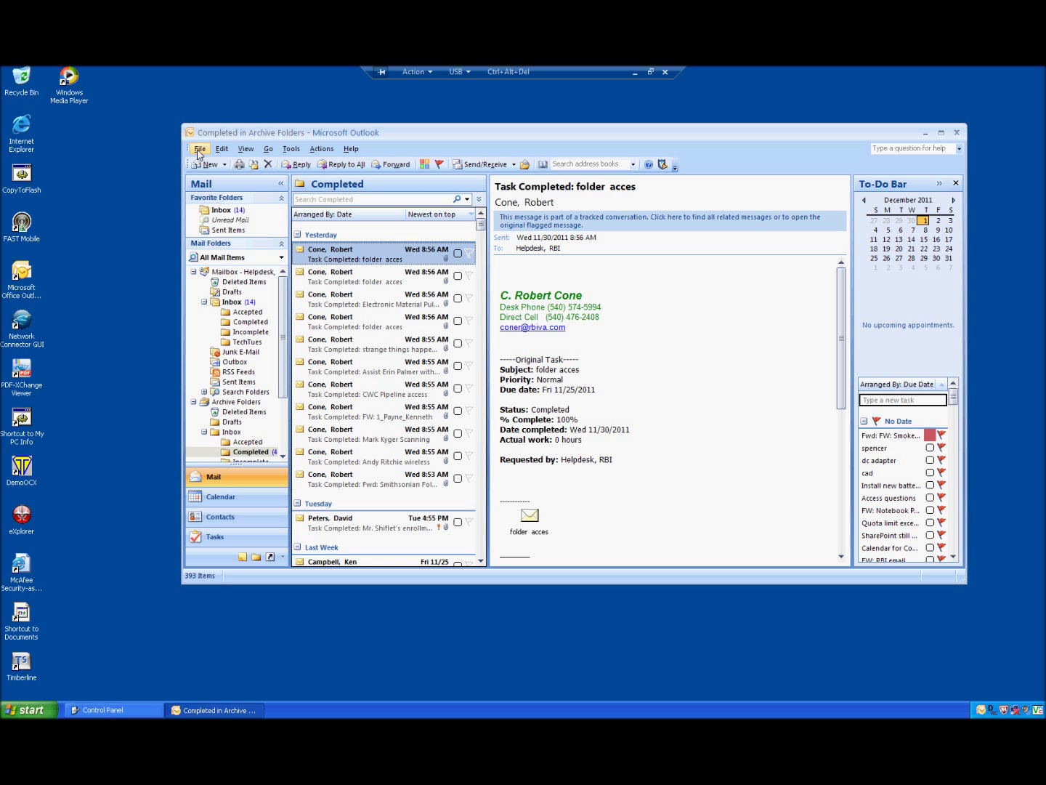
left_click(224, 404)
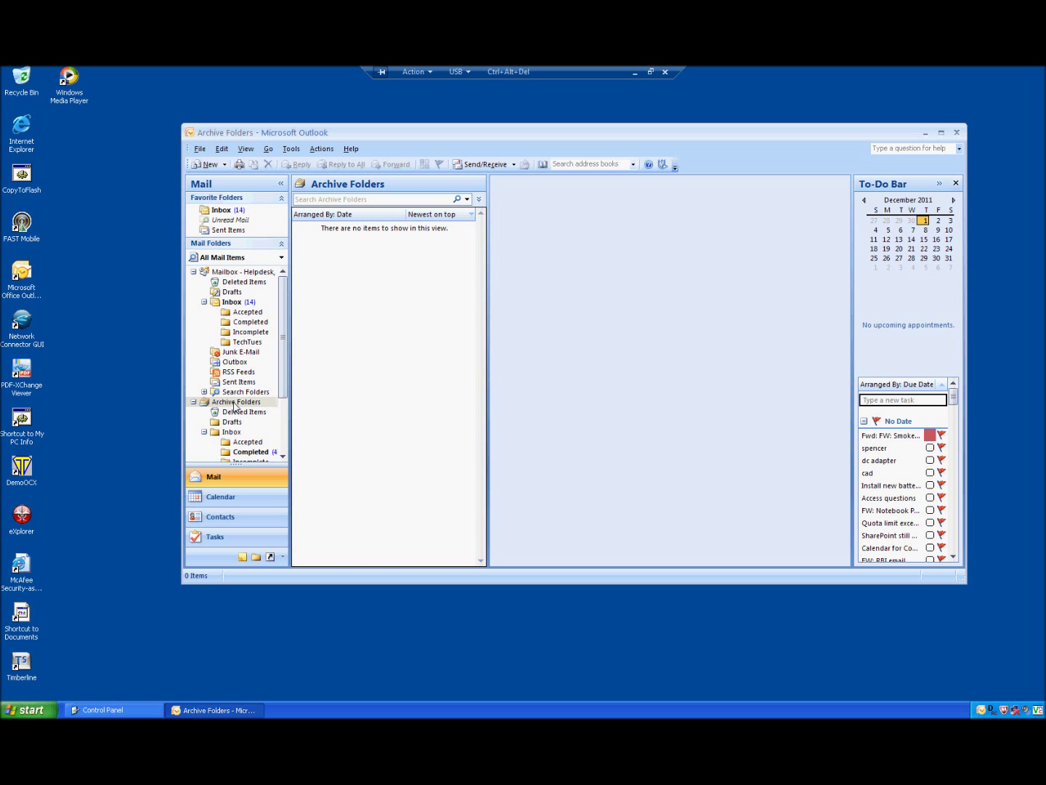
left_click(104, 378)
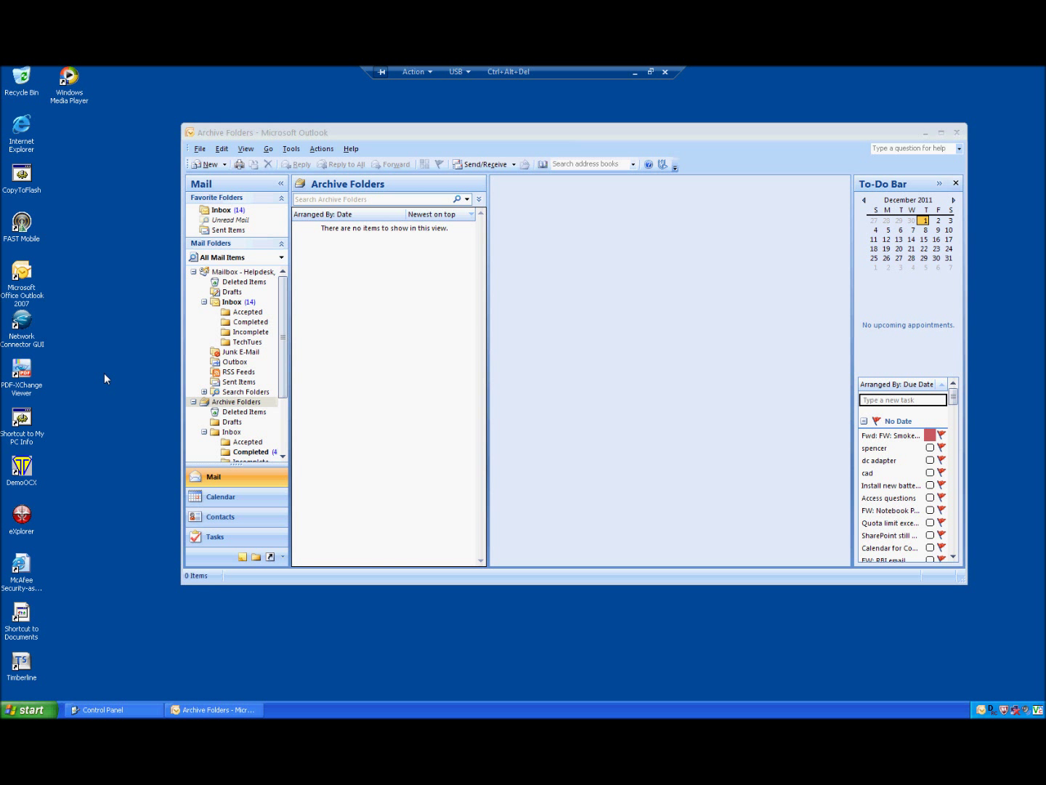